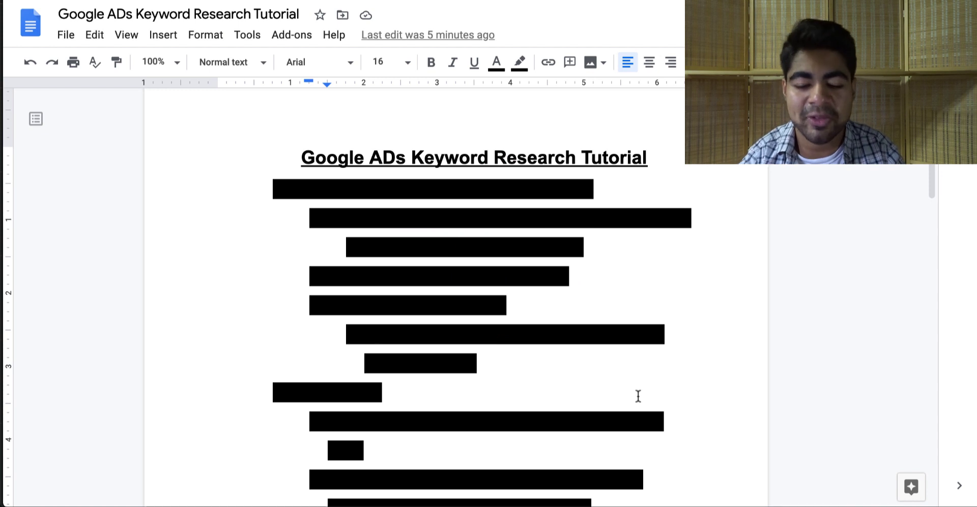
- Remove the black highlight from the "How do keywords work with Google ADs?" bullet and all its sub-bullets
scroll(638, 396, down, 3)
scroll(557, 382, up, 2)
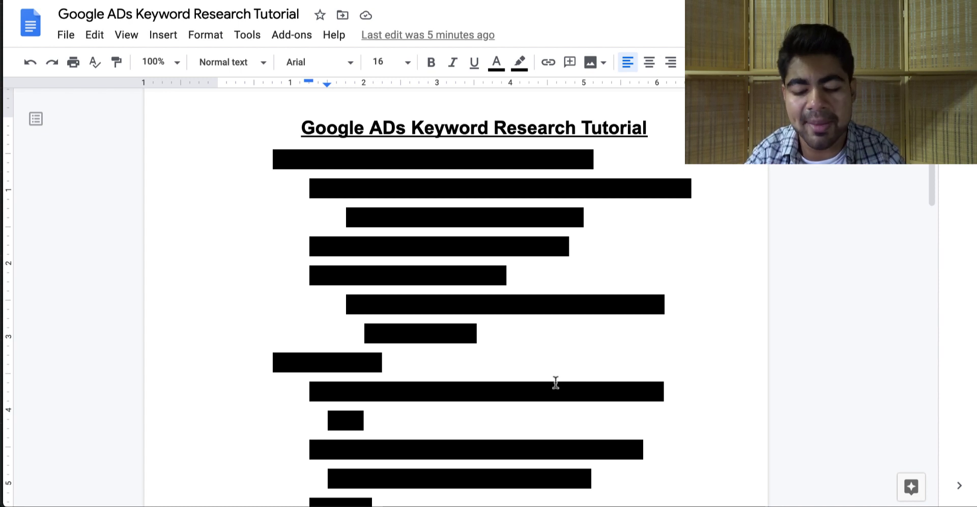
drag(478, 334, 272, 157)
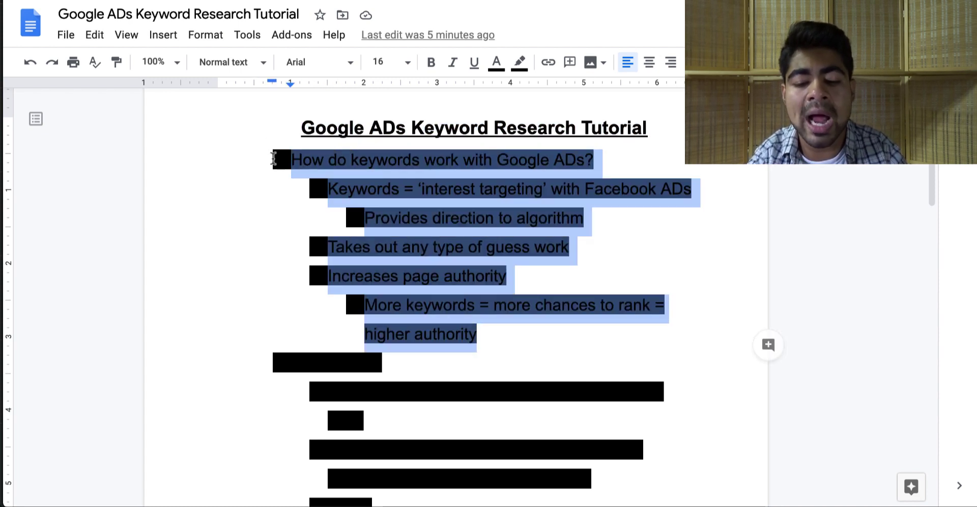
click(520, 62)
click(531, 91)
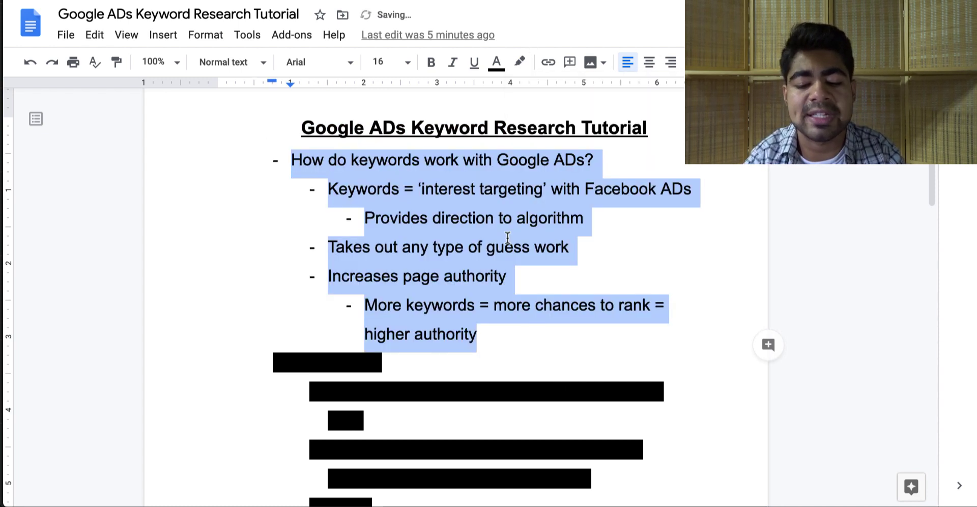
click(507, 244)
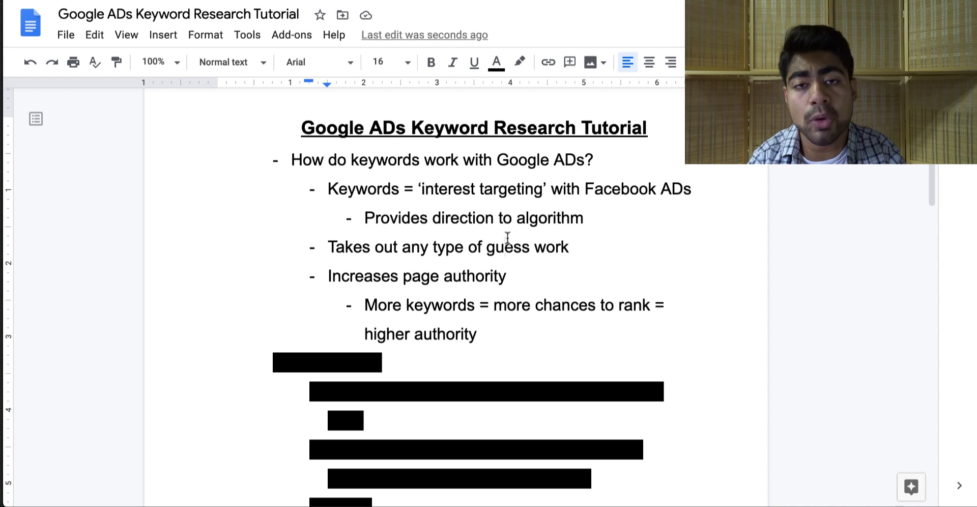
- Remove the black highlight from the "Step by step" bullet below the first section
scroll(507, 238, down, 1)
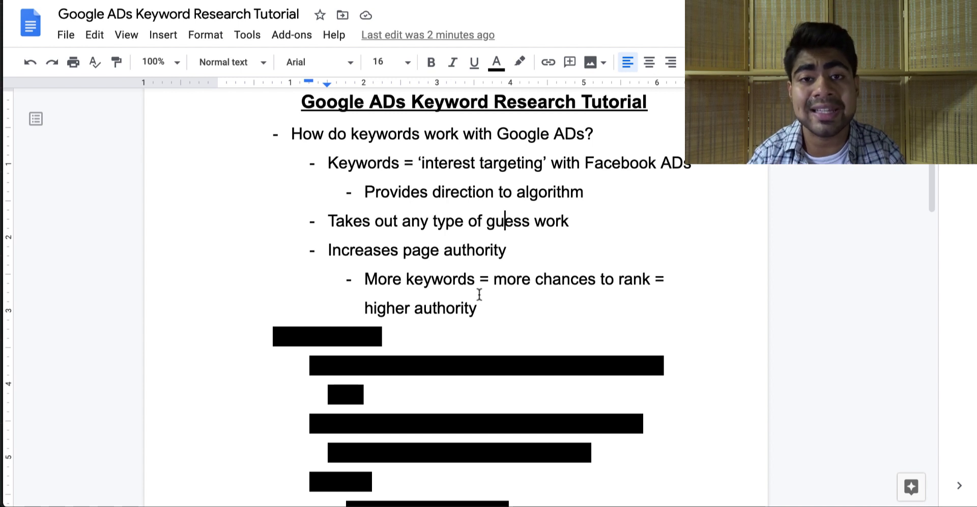
scroll(480, 293, down, 2)
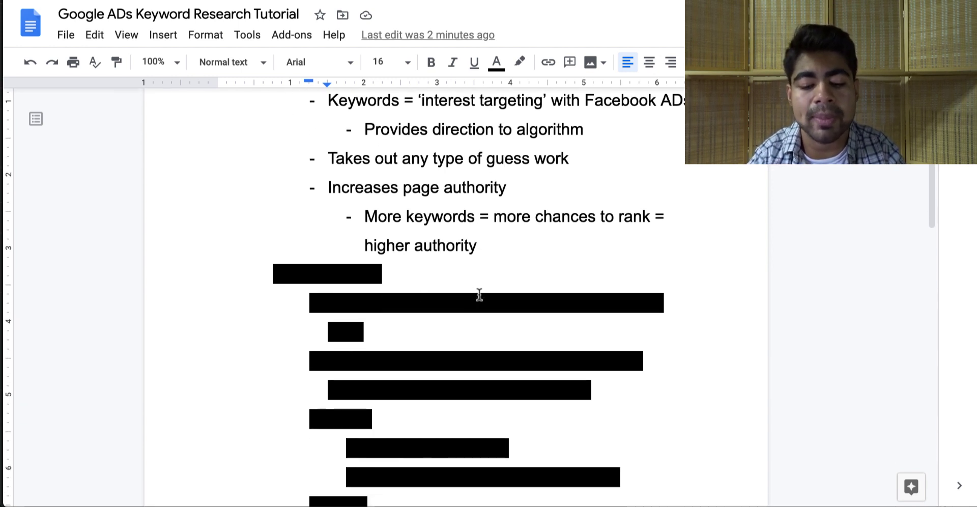
triple_click(330, 269)
click(520, 62)
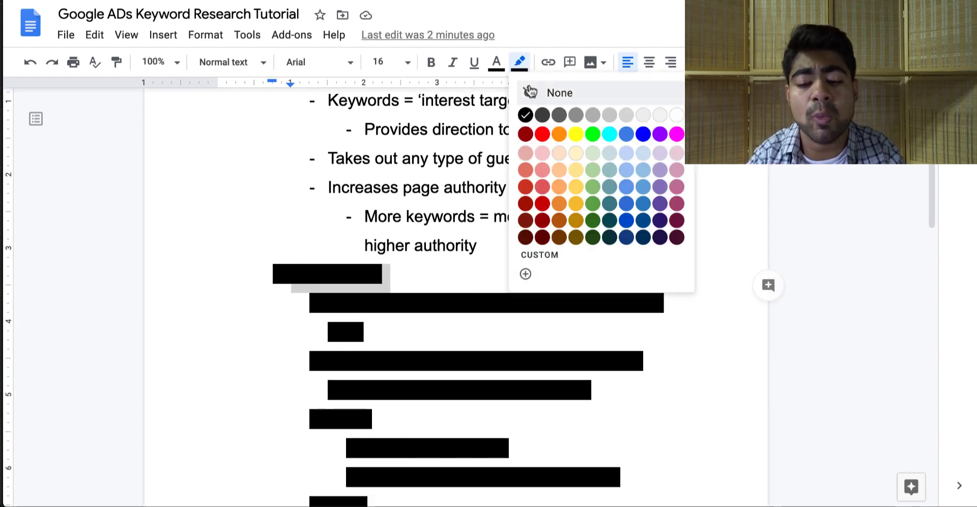
click(529, 91)
click(478, 245)
- Remove the black highlight from the "Main word to describe the product (1 - 3 words max)" bullet
scroll(483, 245, down, 2)
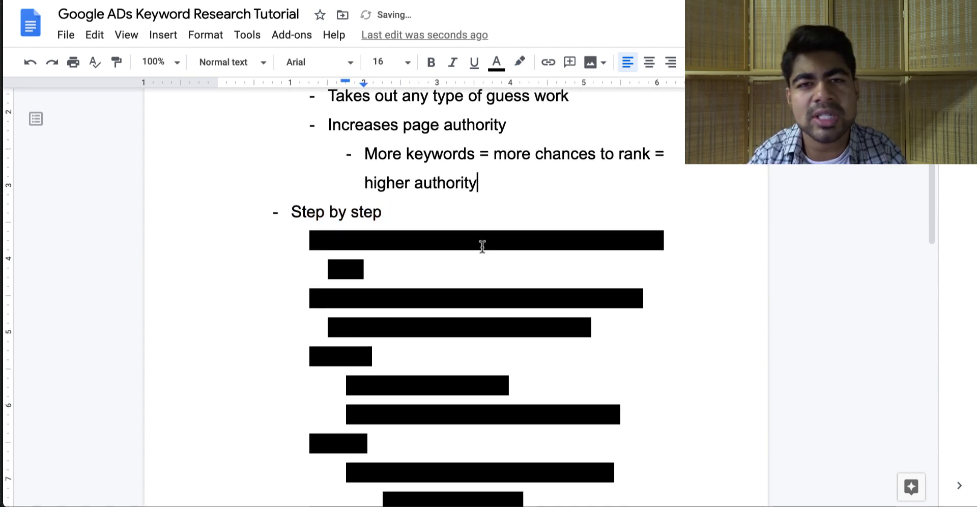
drag(397, 280, 296, 242)
click(520, 62)
click(531, 91)
click(506, 214)
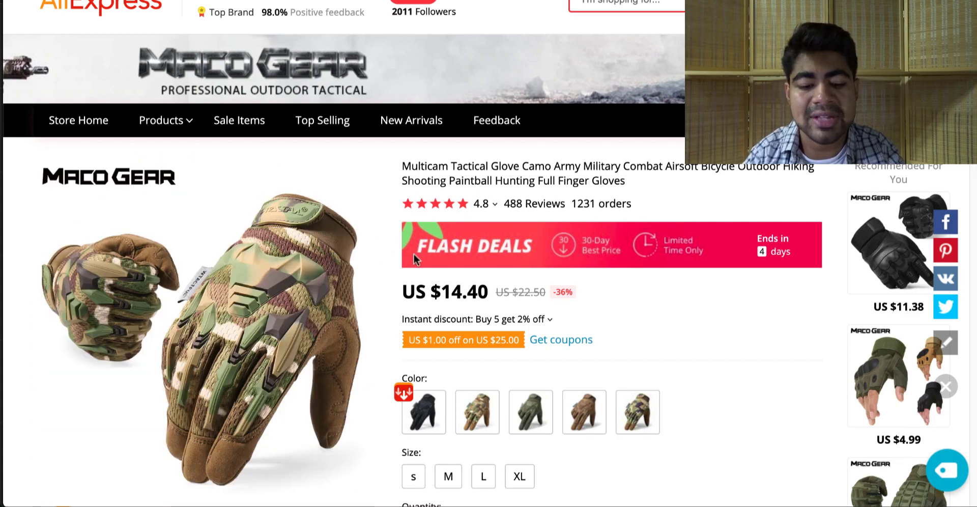
- Switch to the AliExpress tactical glove listing and choose the CP camo color
scroll(414, 252, down, 2)
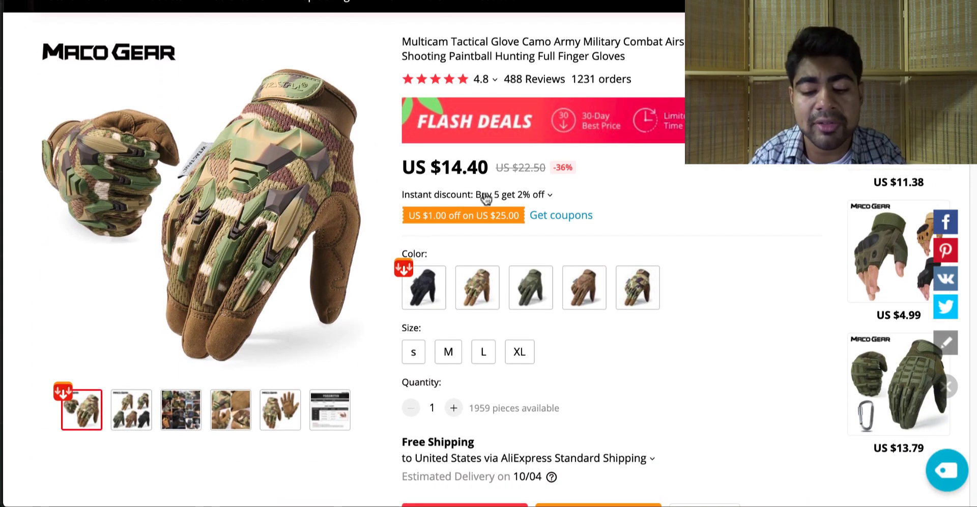
click(477, 287)
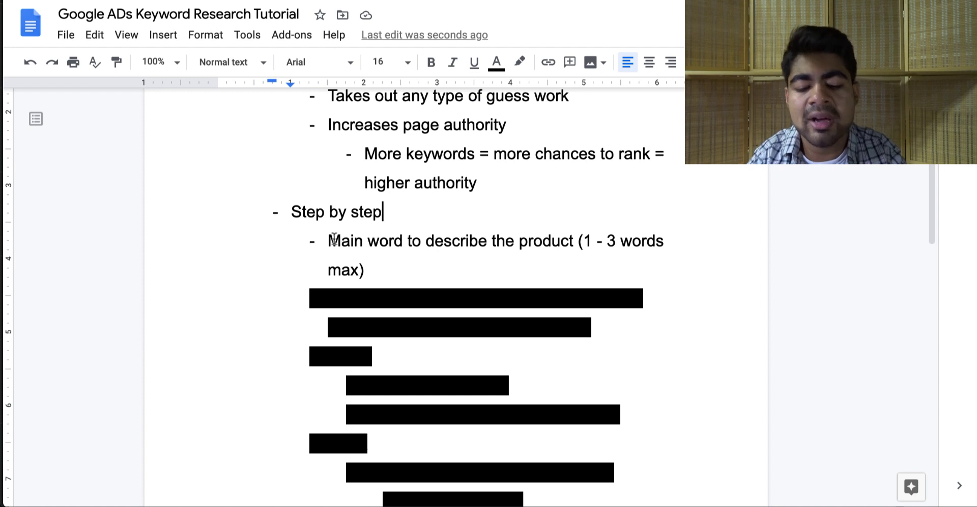
- Review the main-word bullet in the notes, and examine the AliExpress glove title for a short describing phrase, selecting "Tactical Glove"
drag(333, 239, 425, 253)
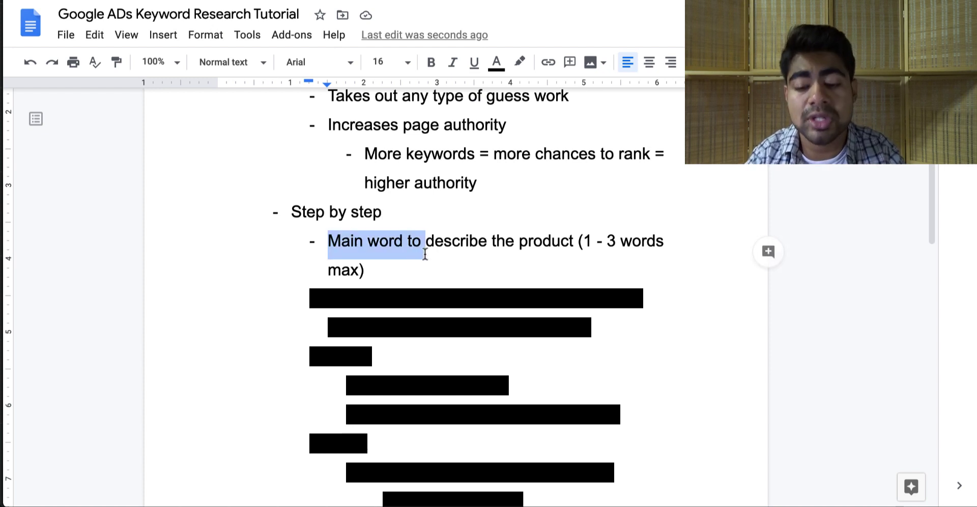
click(425, 254)
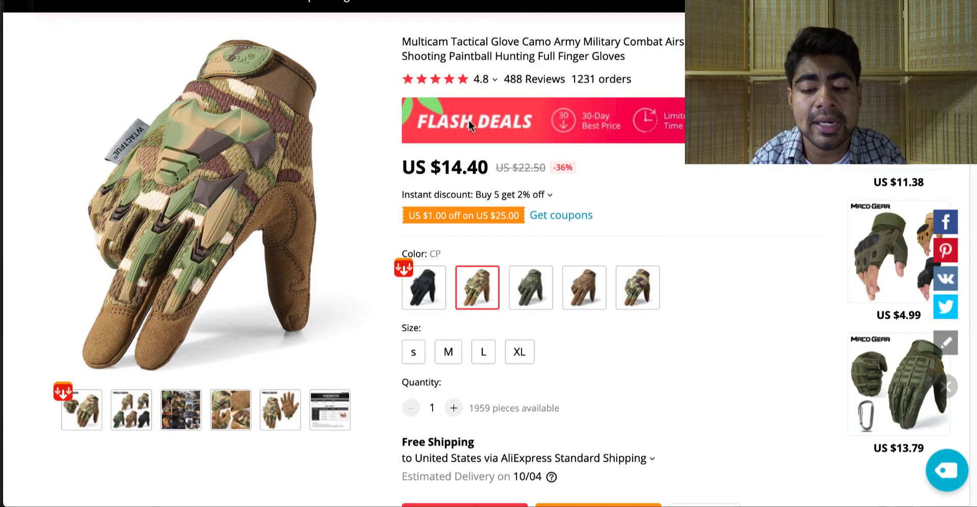
scroll(462, 116, up, 1)
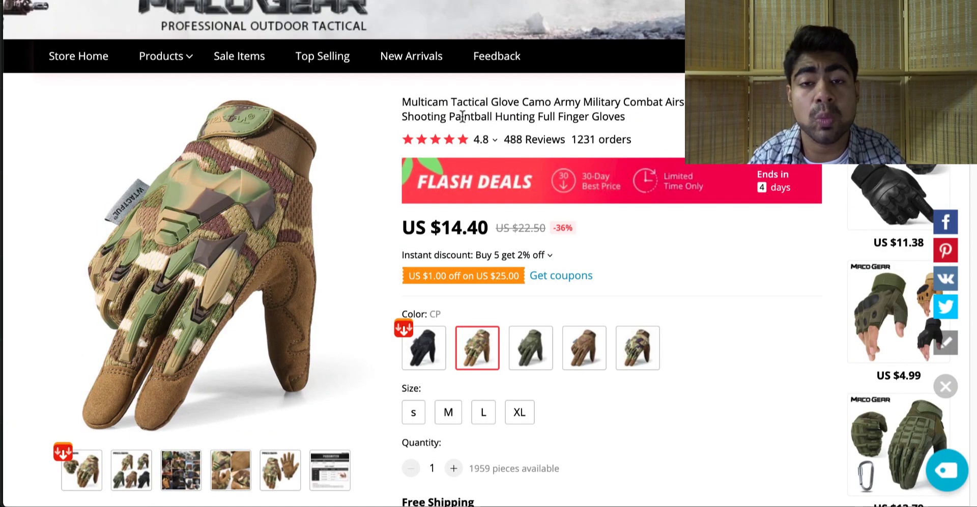
triple_click(462, 116)
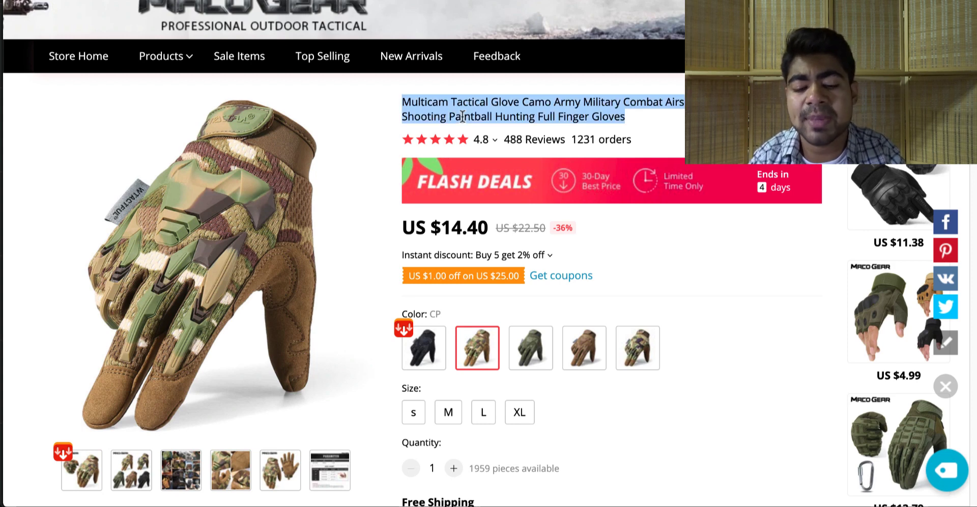
click(514, 102)
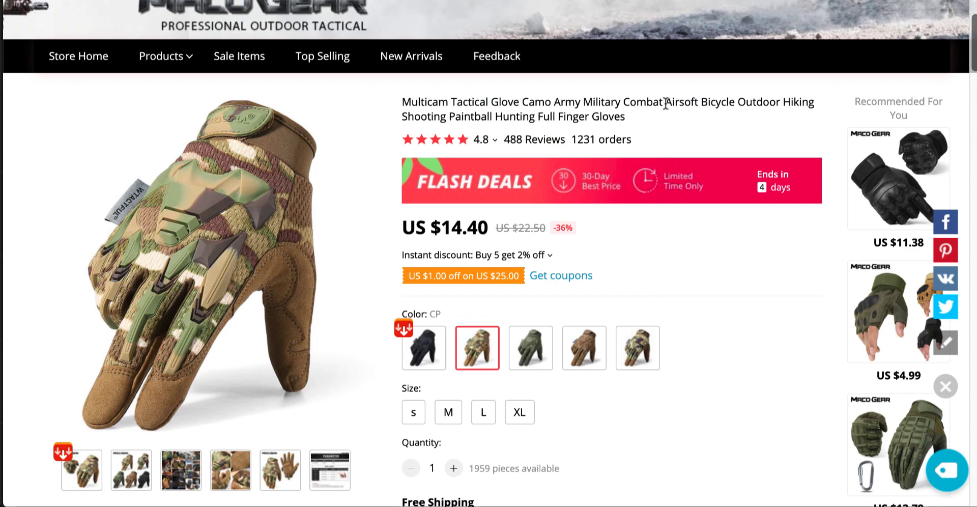
drag(625, 119, 432, 118)
click(432, 118)
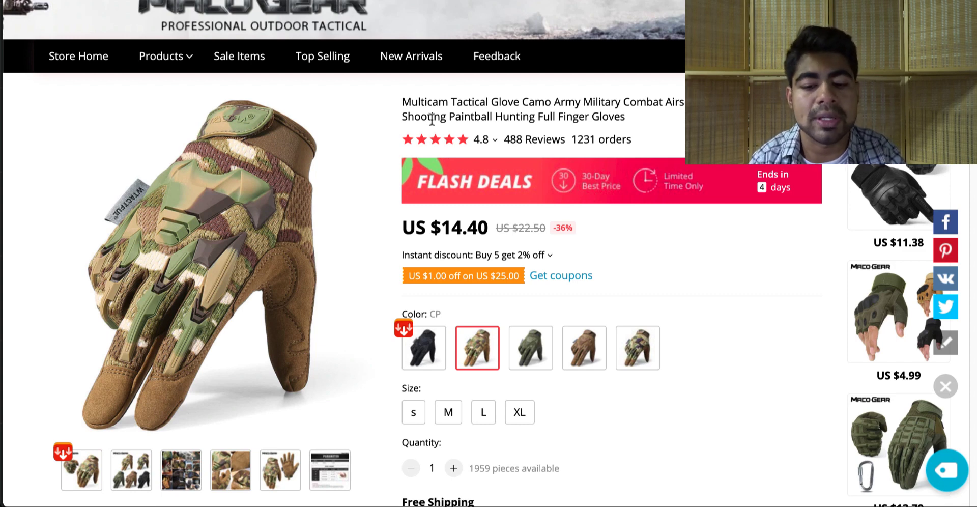
scroll(497, 115, up, 1)
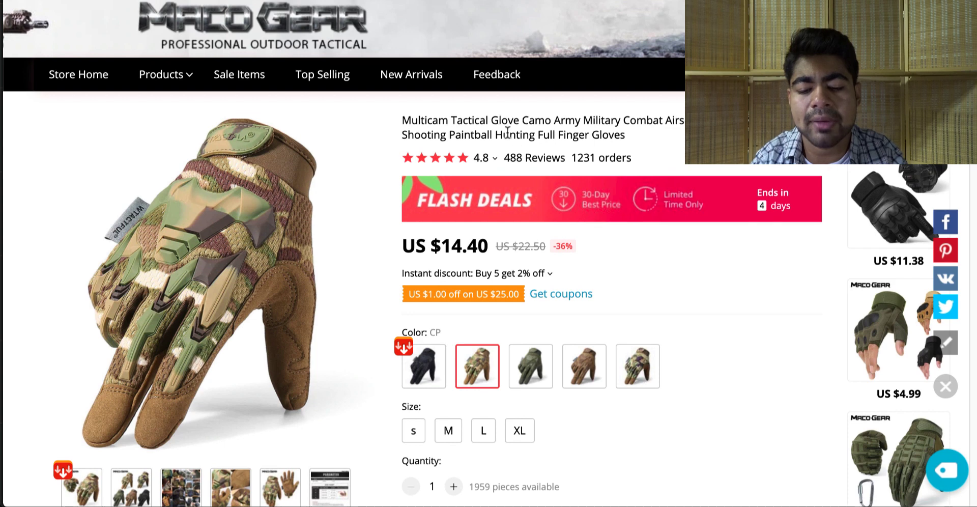
triple_click(508, 133)
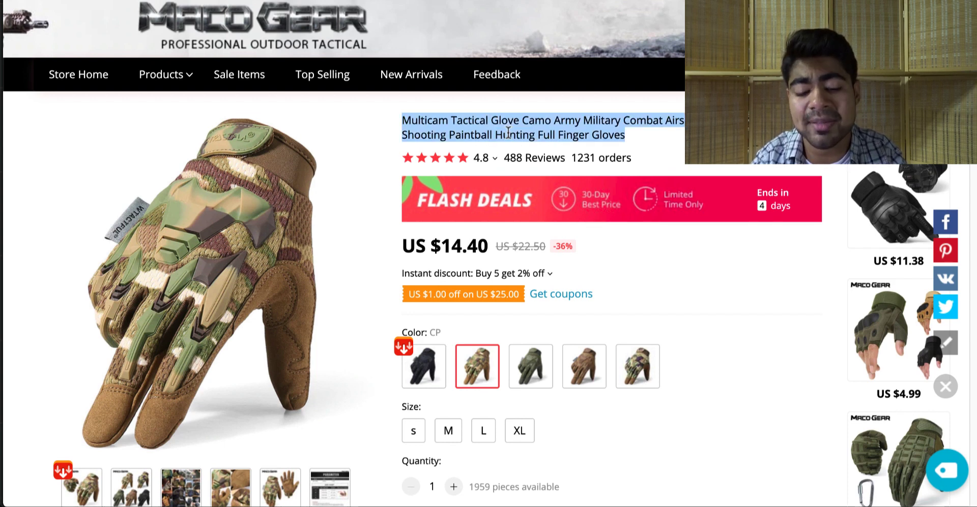
drag(520, 121, 450, 125)
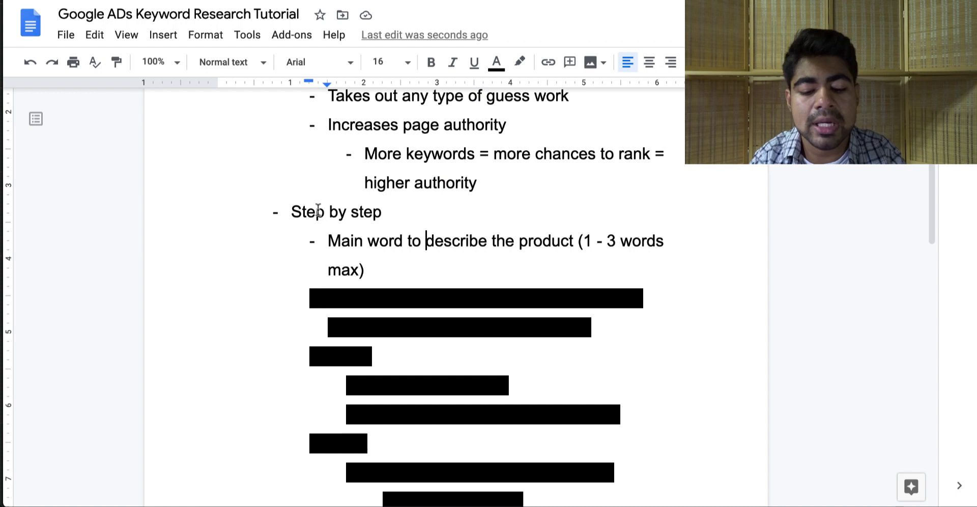
- Back in the Google Docs notes, remove the black highlight from the bullet about the Keyword Planner Tool or other keyword research websites
scroll(430, 354, down, 1)
drag(590, 299, 265, 275)
click(520, 62)
click(528, 93)
click(516, 197)
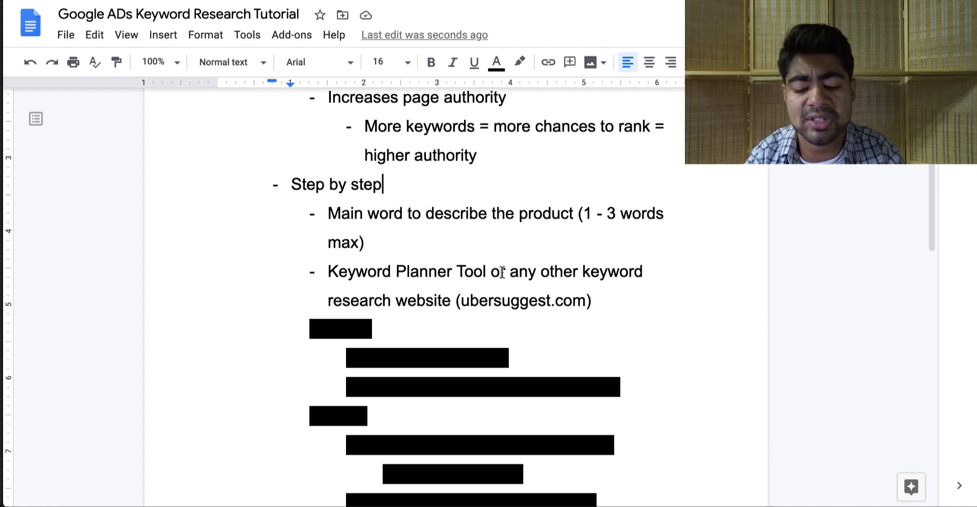
- Remove the black highlight from the "Filters" bullet and its two sub-bullets on adult ideas and average monthly searches
scroll(511, 309, down, 1)
scroll(510, 309, down, 1)
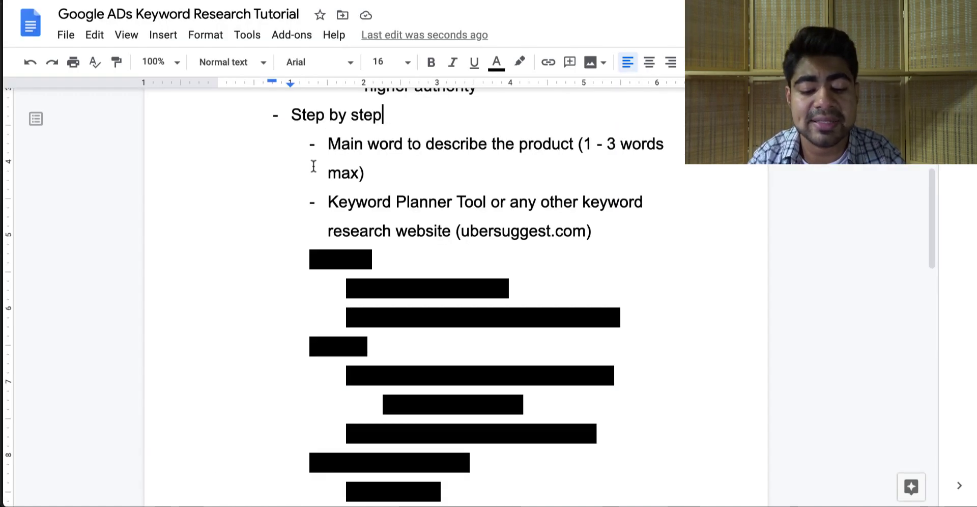
drag(618, 331, 282, 260)
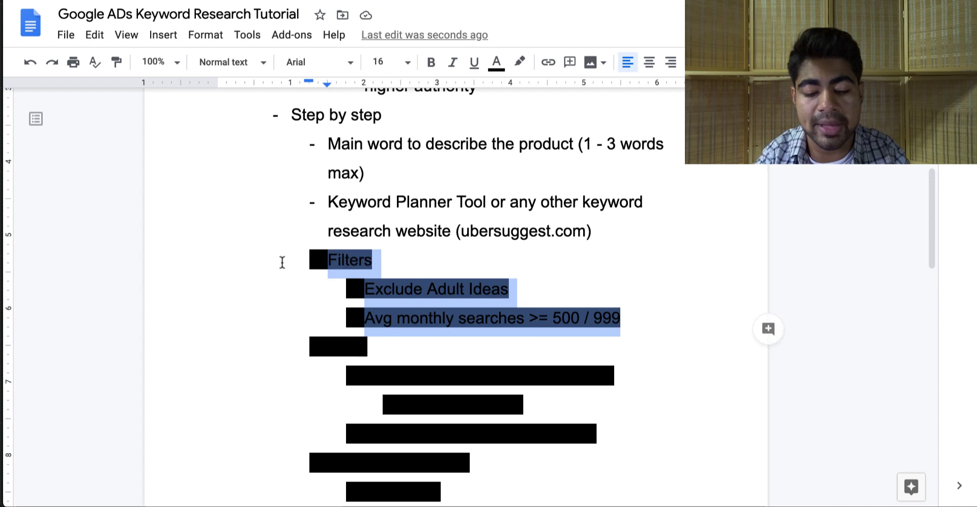
click(520, 62)
click(534, 93)
click(524, 220)
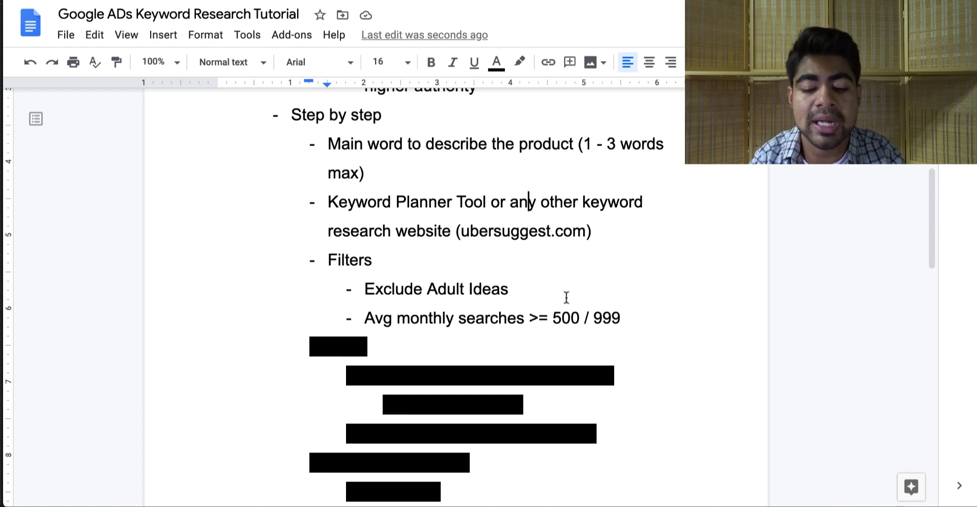
- Review the two filter sub-bullets, marking "Exclude Adult Ideas" and the 500 and 999 monthly search thresholds
drag(510, 291, 366, 291)
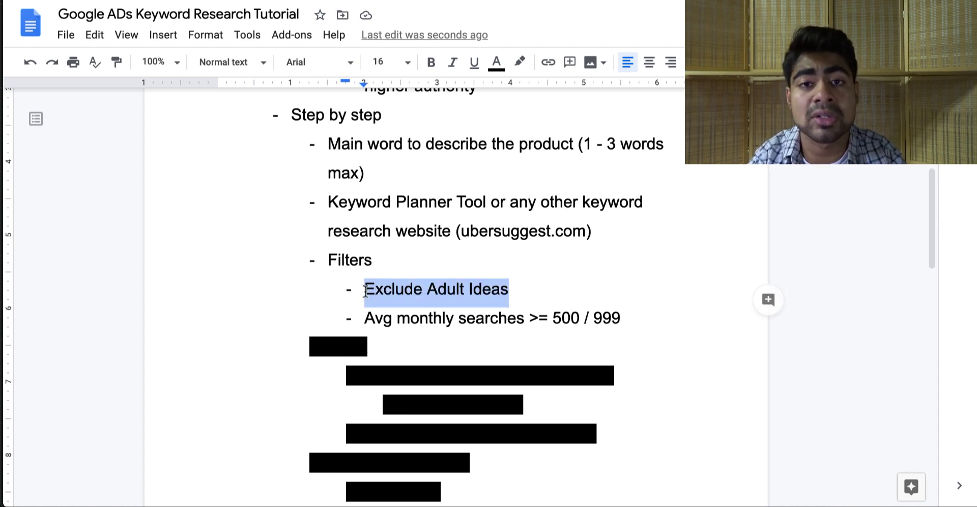
click(366, 292)
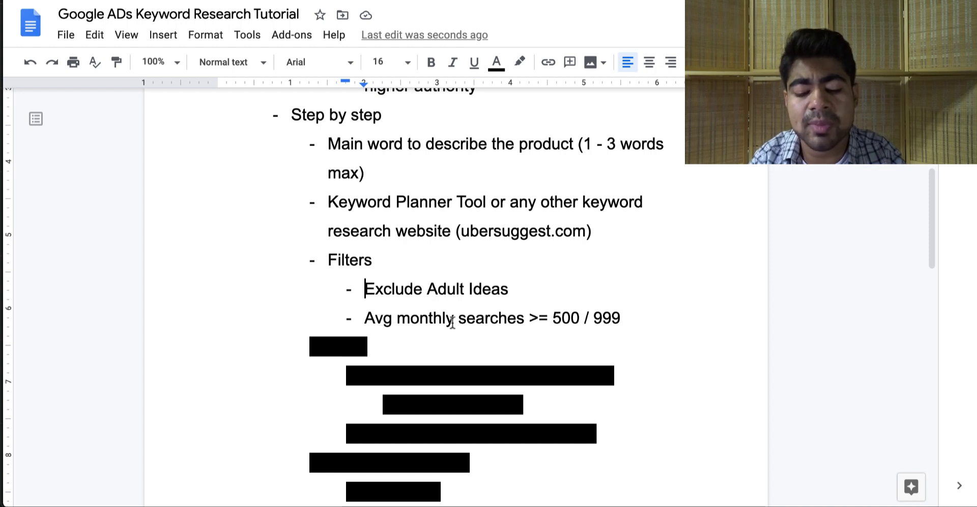
drag(572, 319, 621, 319)
click(550, 318)
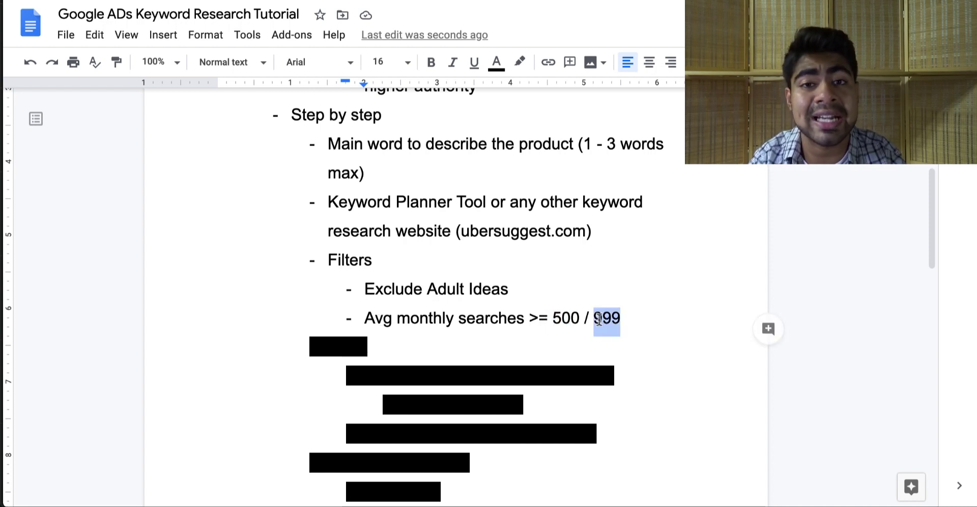
click(599, 319)
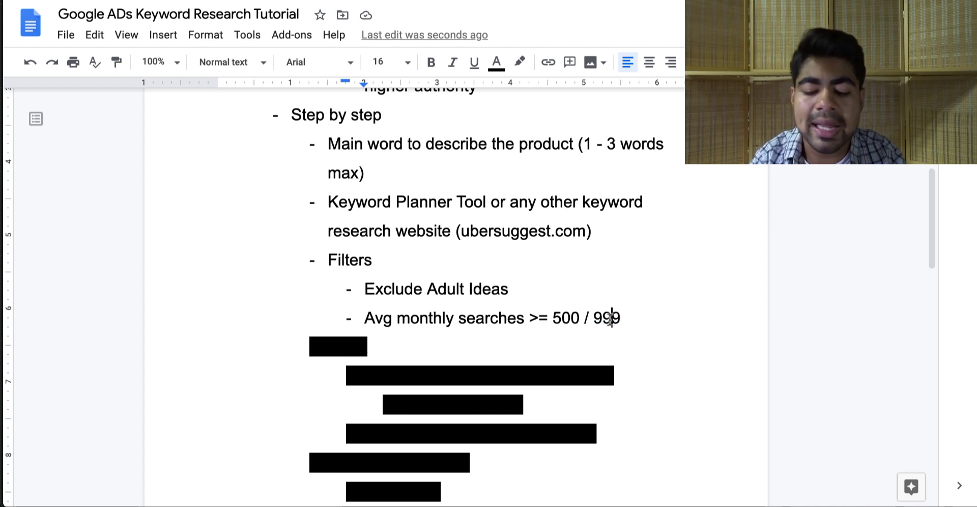
double_click(607, 318)
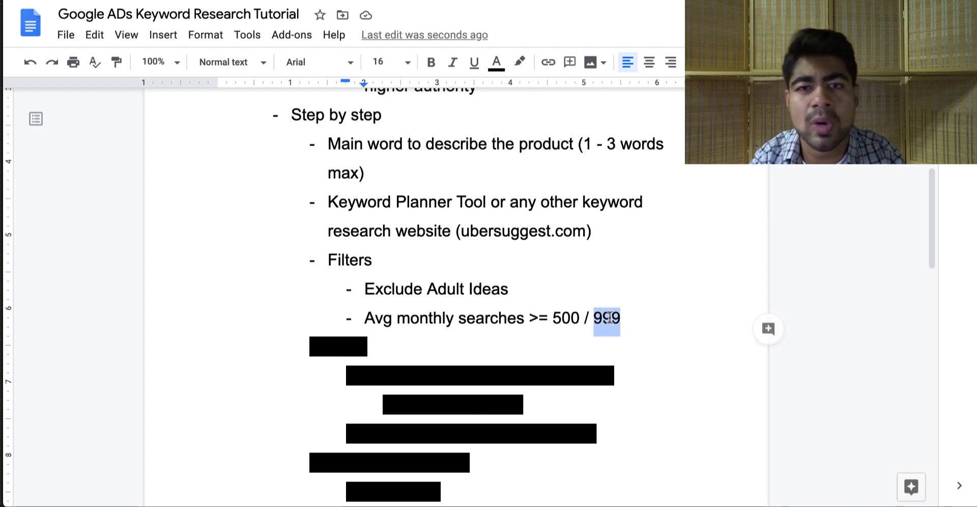
click(609, 319)
double_click(566, 318)
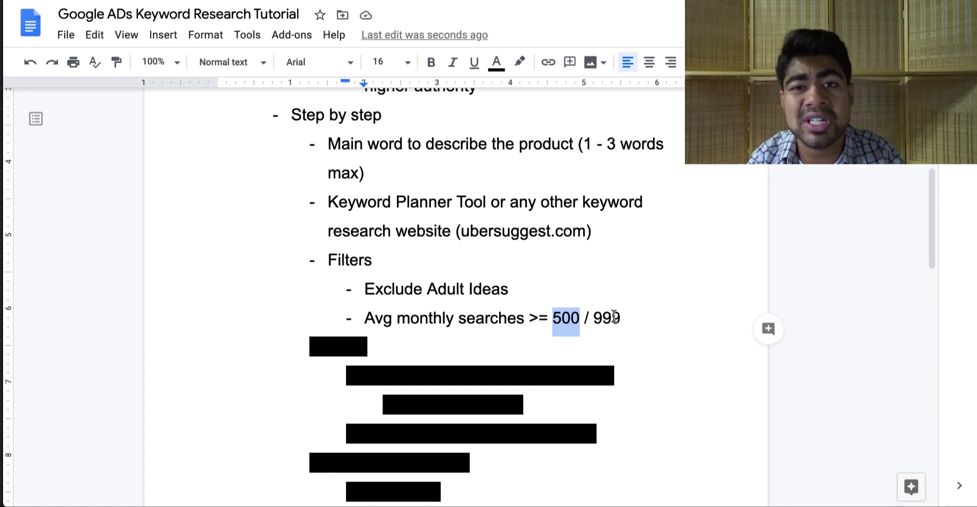
click(600, 317)
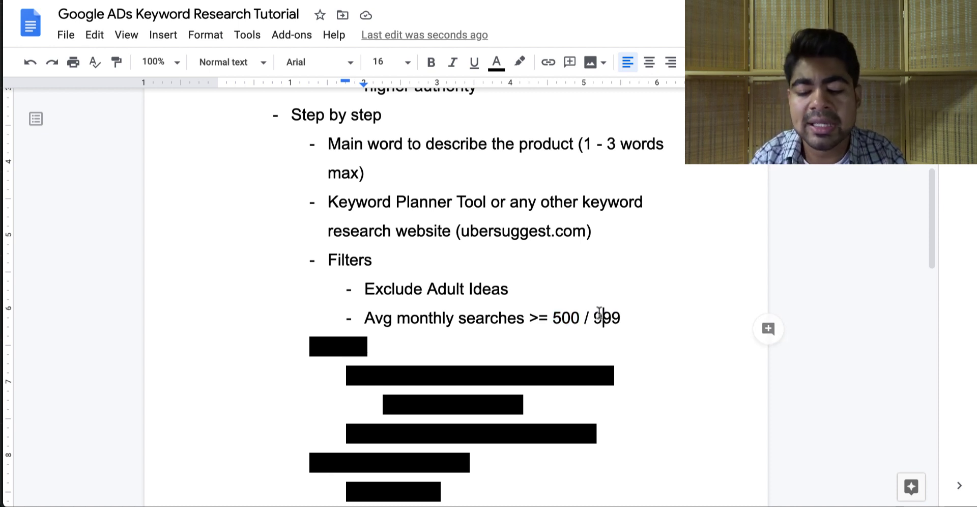
double_click(600, 317)
click(601, 317)
click(563, 318)
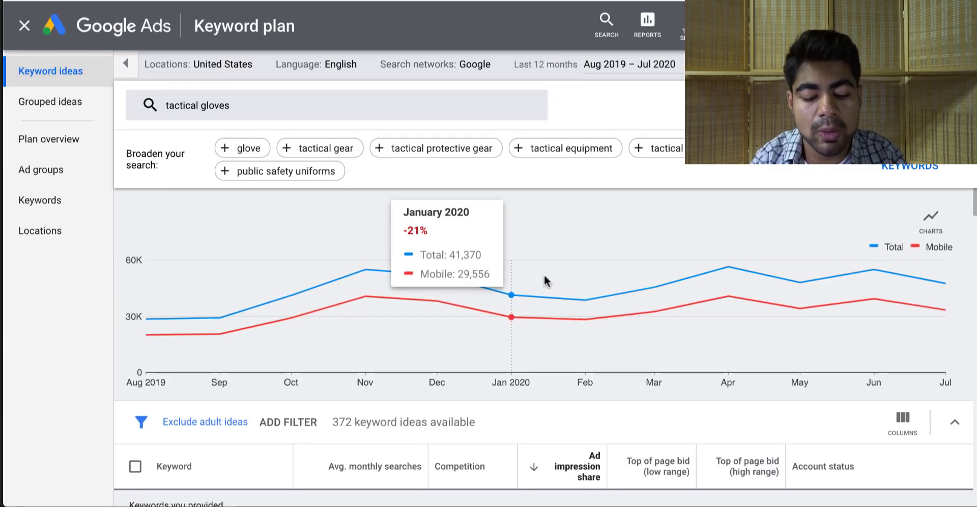
- Switch to the Google Ads keyword plan and apply the recent filter combining Exclude adult ideas with Avg. monthly searches >= 999
click(141, 362)
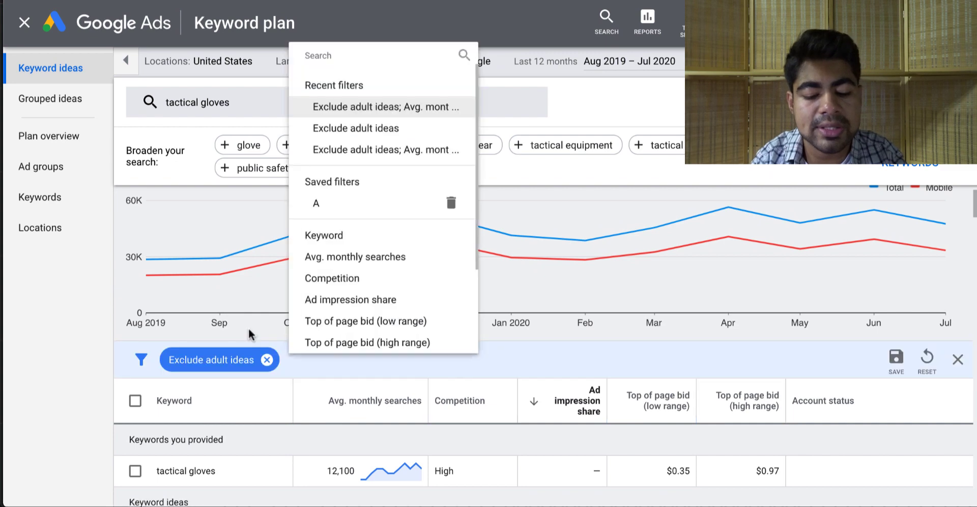
click(392, 124)
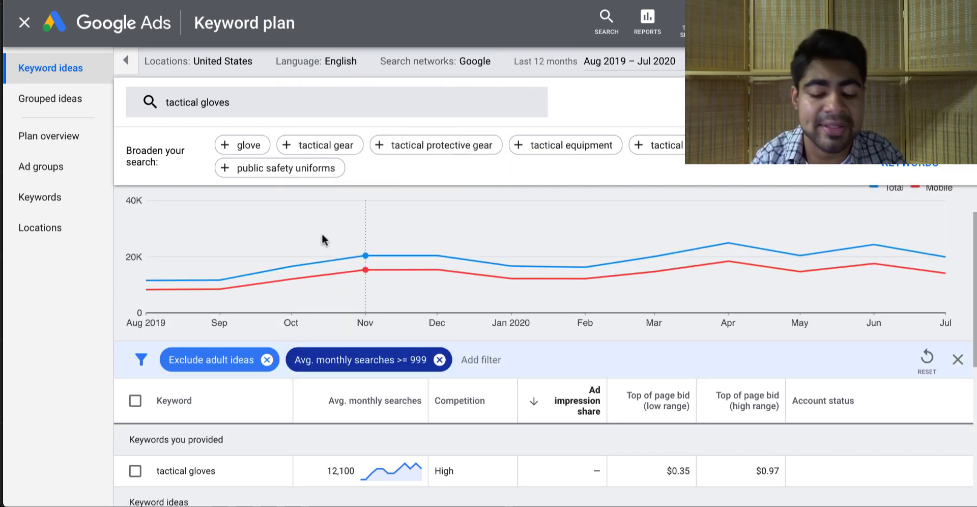
scroll(331, 377, down, 1)
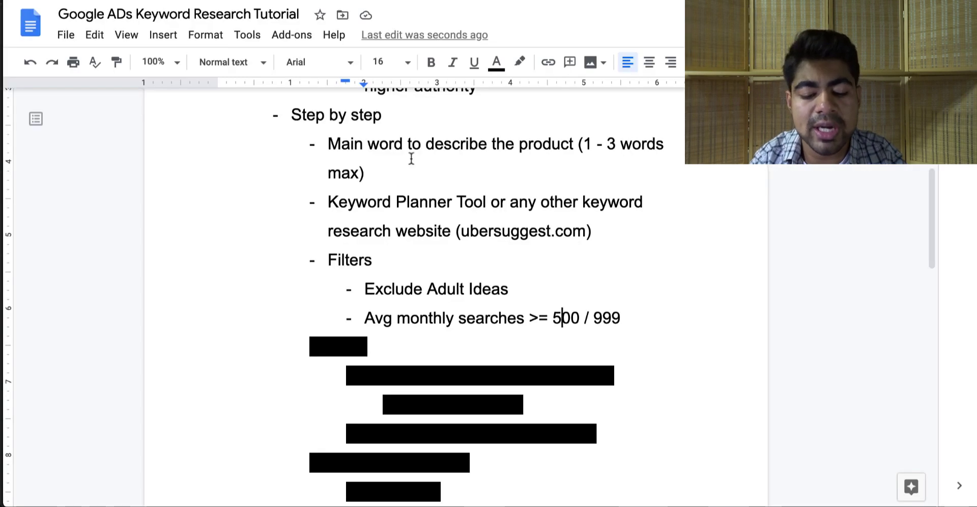
- Remove the black highlight from the "Chart" bullet and its sub-bullets on trend and volume, minimum total and last year's period
scroll(410, 157, down, 3)
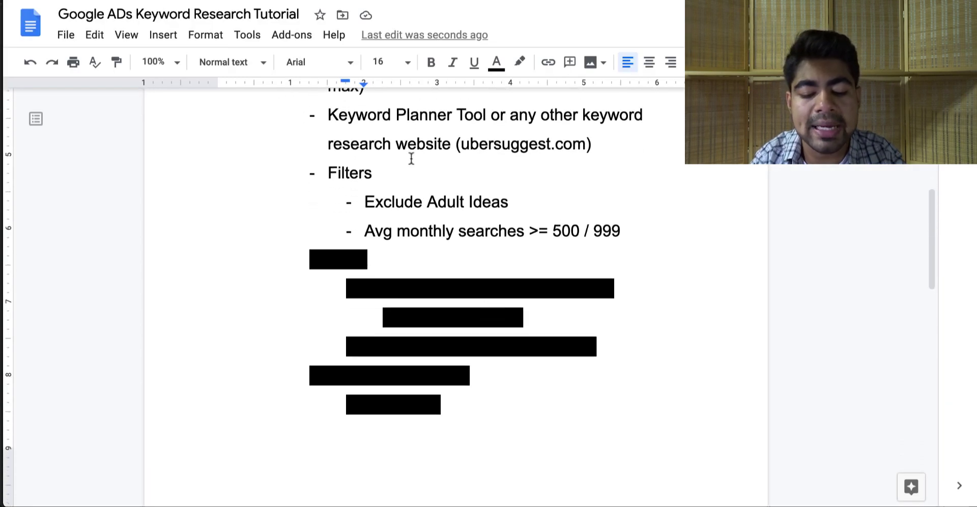
drag(628, 349, 317, 249)
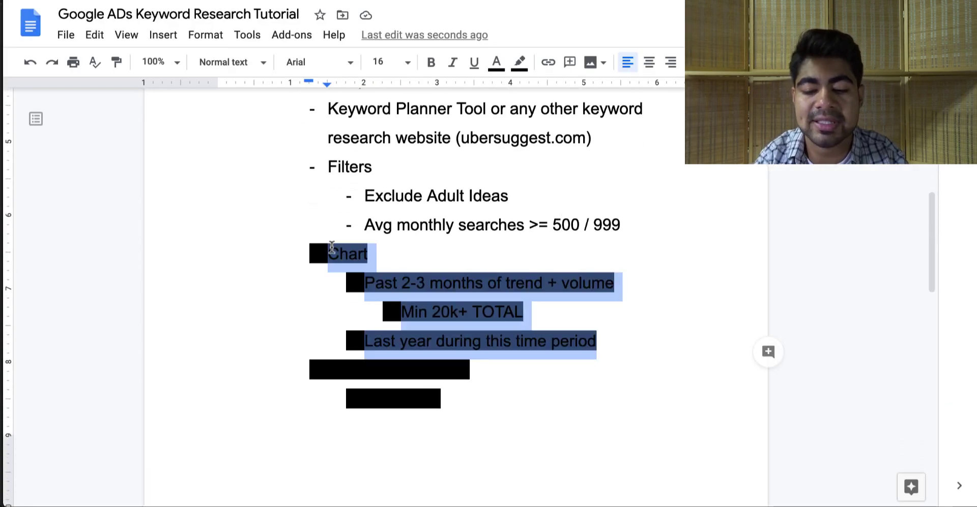
click(520, 63)
click(528, 93)
click(517, 252)
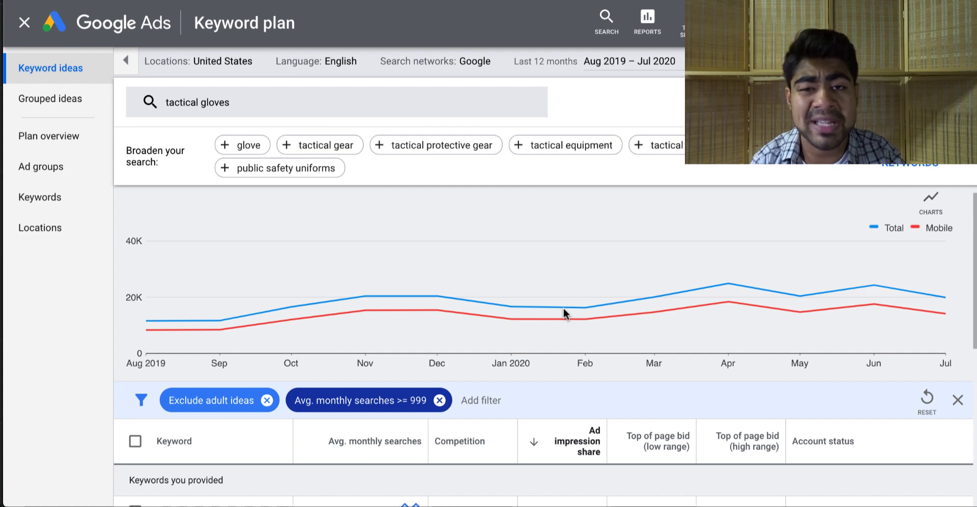
- Switch to the Google Ads keyword plan and check the average monthly searches for "tactical gloves" alongside the trend chart
scroll(564, 308, down, 2)
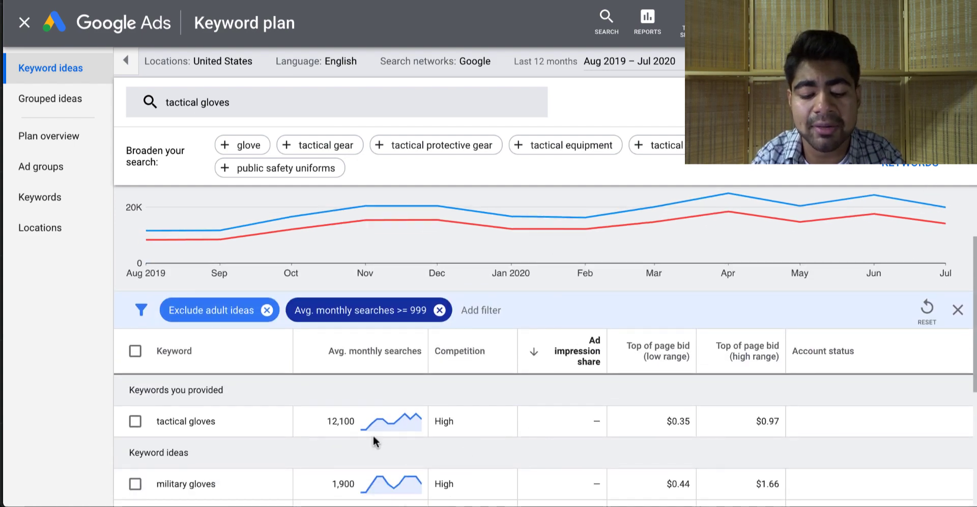
double_click(336, 427)
scroll(336, 425, up, 2)
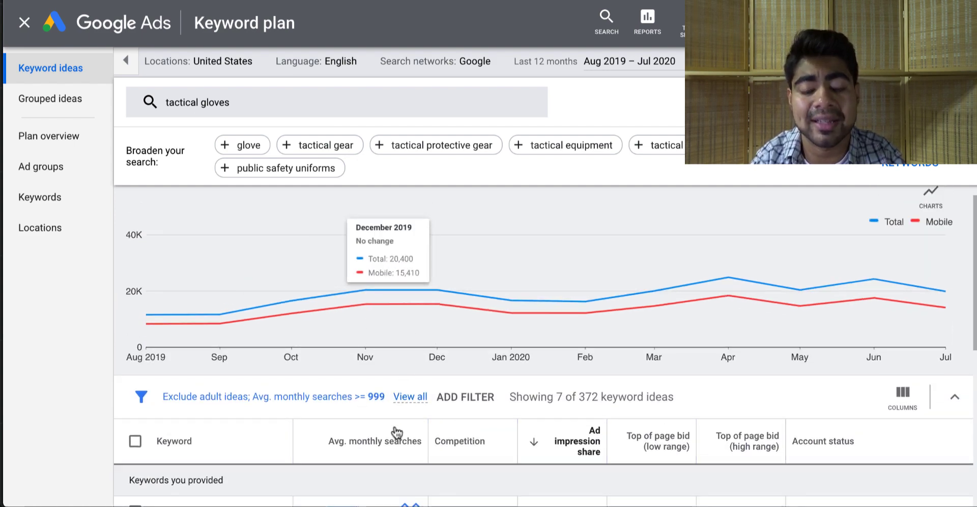
- Mark the notes' trend and "Min 20k+ TOTAL" sub-bullets, and check the May to July 2020 totals on the keyword plan chart
key(ctrl+Tab)
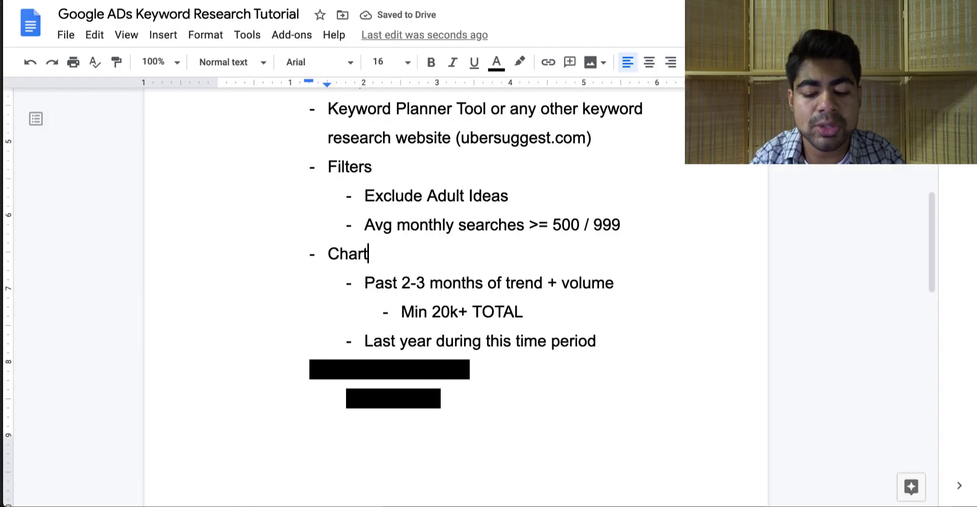
drag(365, 283, 583, 290)
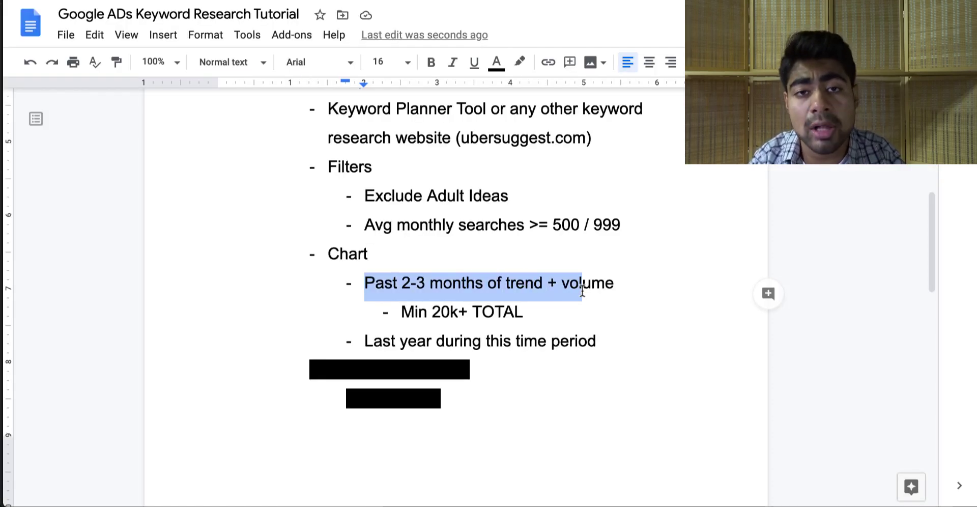
click(583, 290)
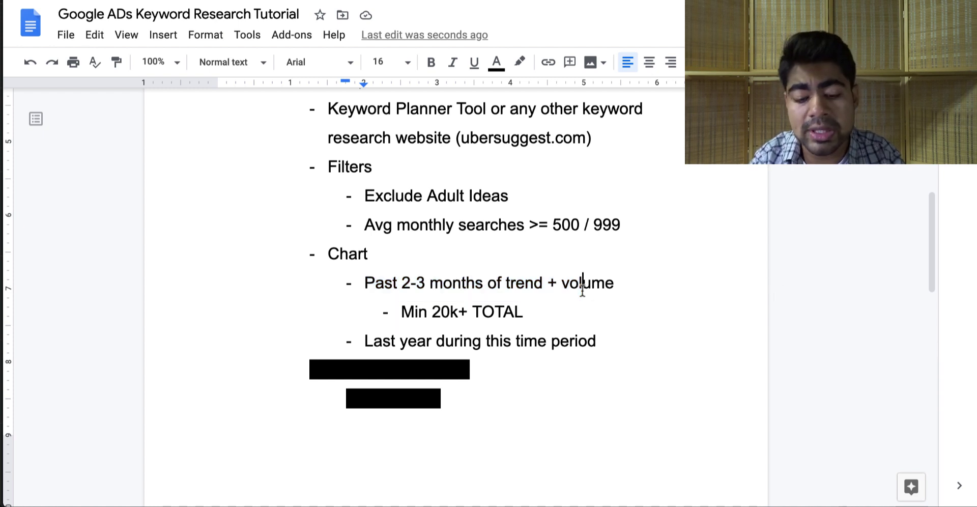
drag(524, 312, 415, 312)
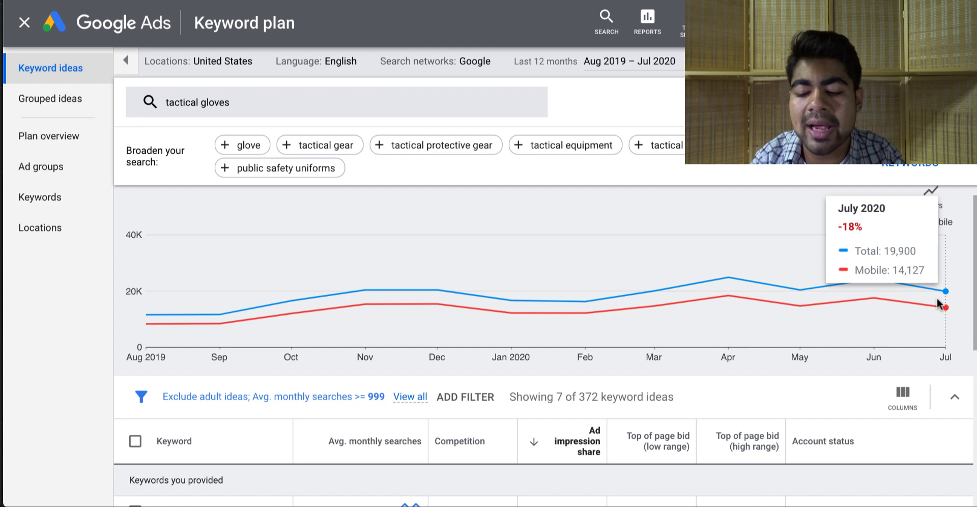
triple_click(904, 253)
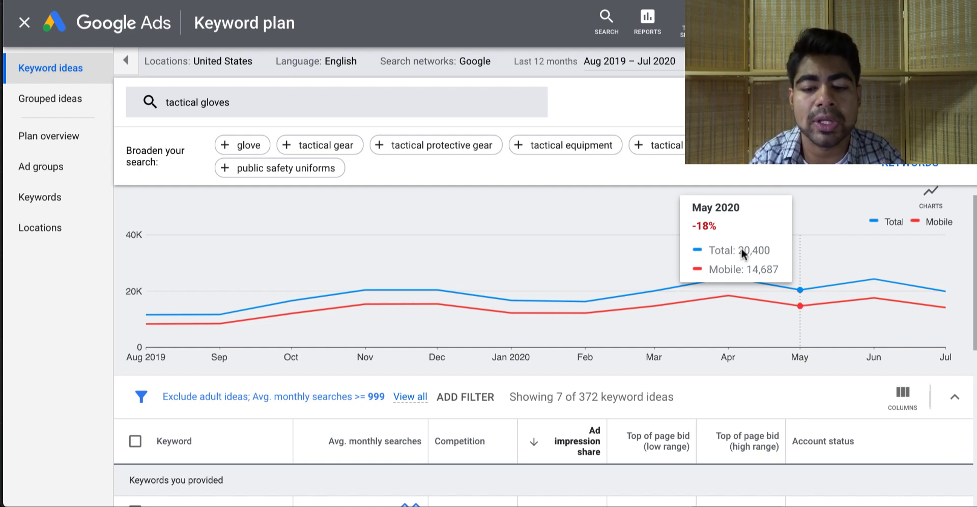
- Return to the Google Docs notes and review the "Last year during this time period" sub-bullet
key(ctrl+Tab)
scroll(460, 315, down, 2)
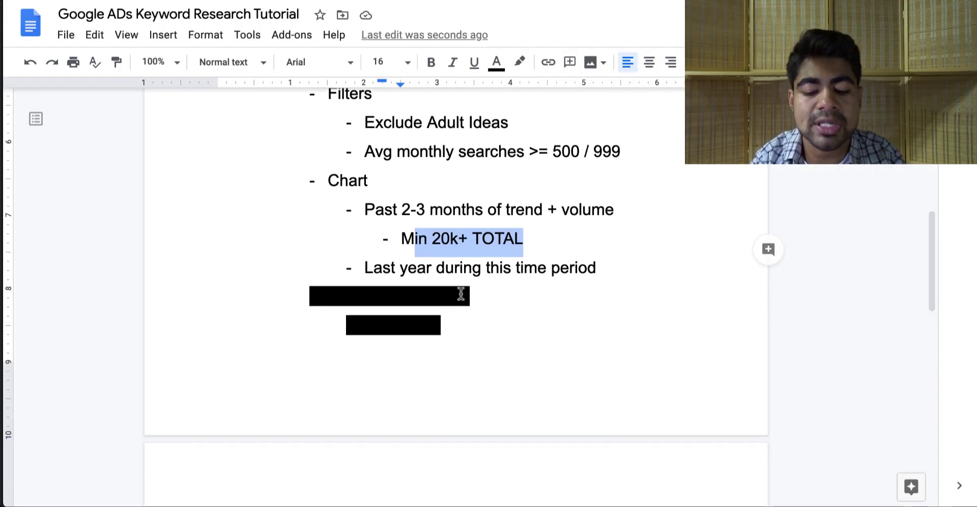
triple_click(464, 268)
click(465, 268)
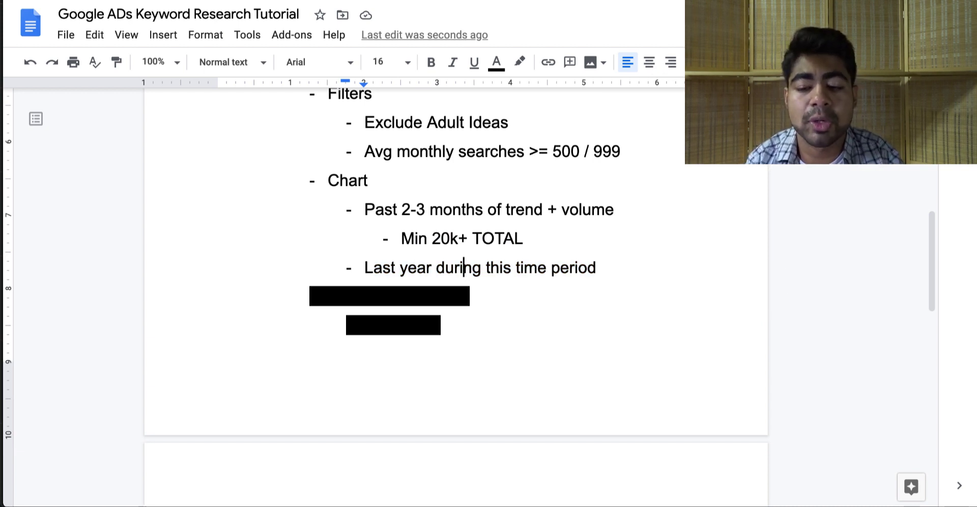
- Switch to the keyword plan, extend the date range to Aug 2018 – Jul 2020, and compare November 2018 with November 2019
key(ctrl+Tab)
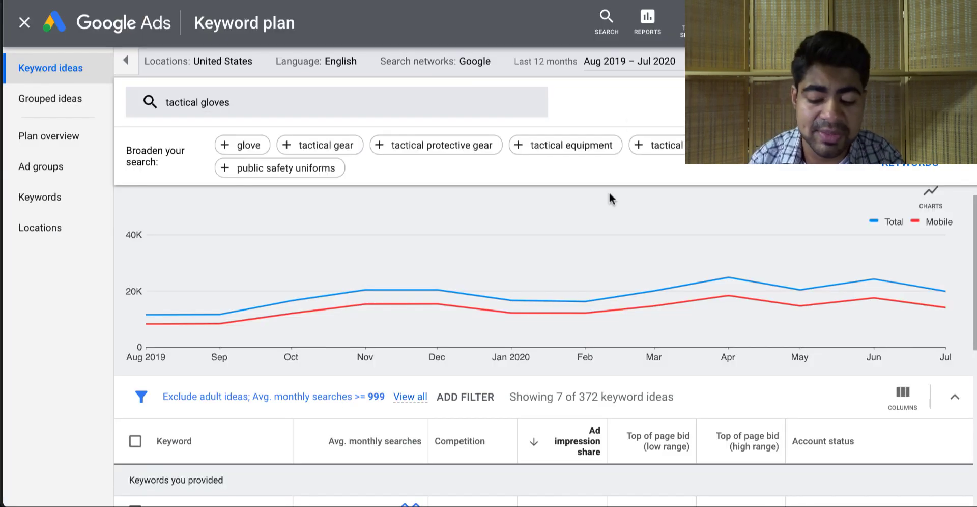
mouse_move(170, 336)
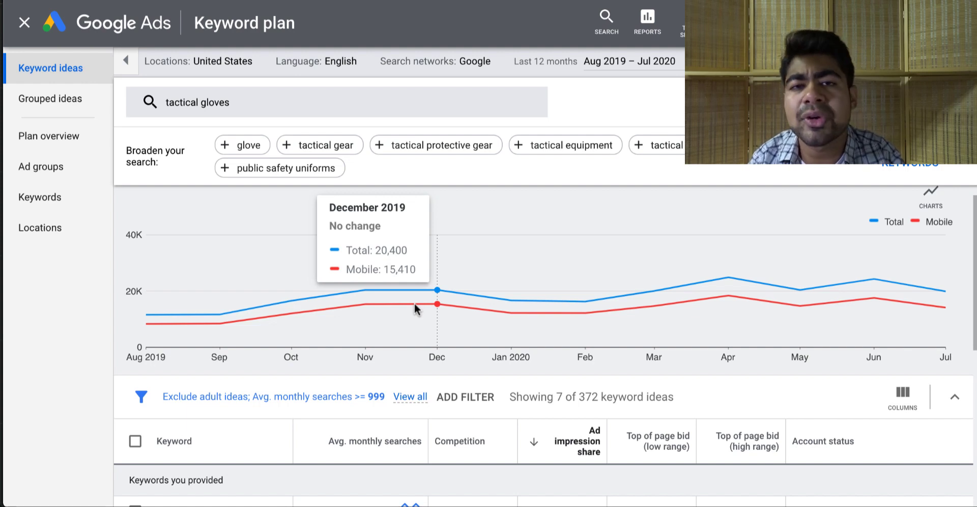
click(619, 67)
click(578, 138)
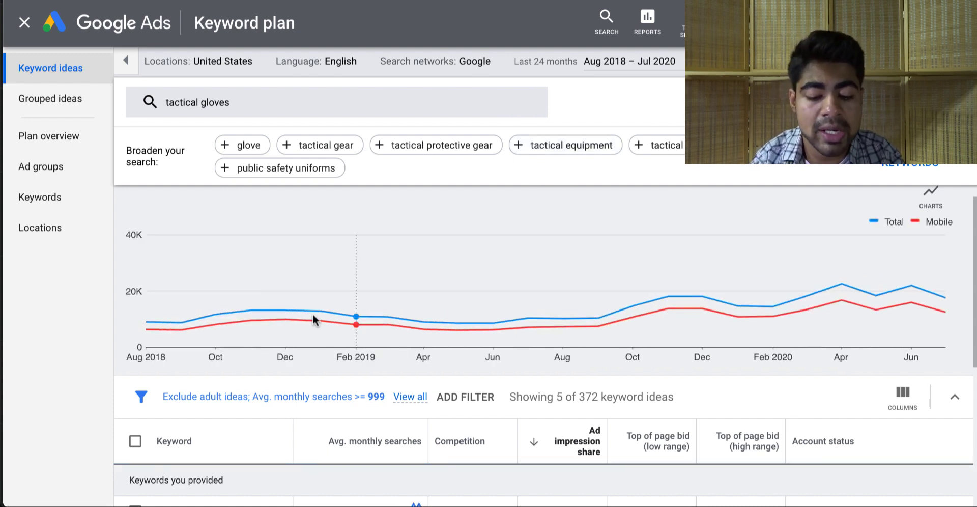
mouse_move(216, 320)
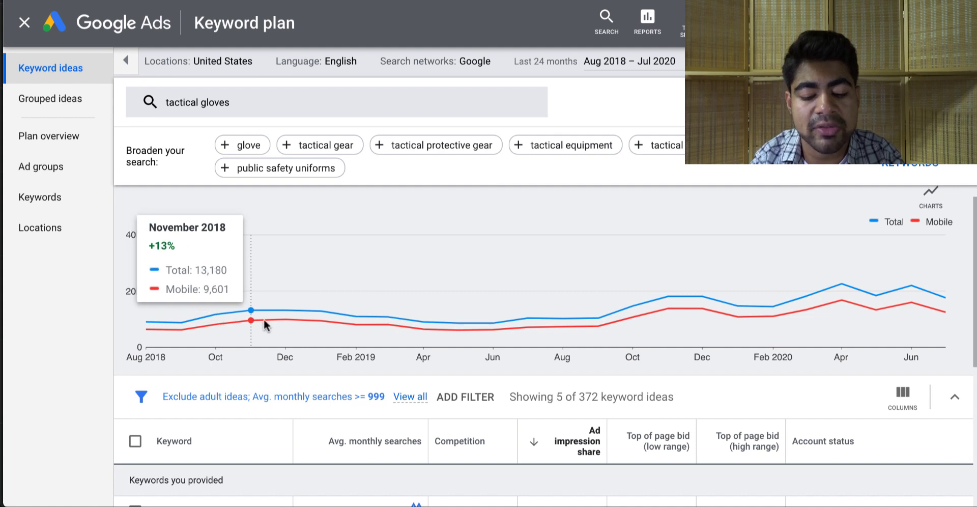
mouse_move(267, 319)
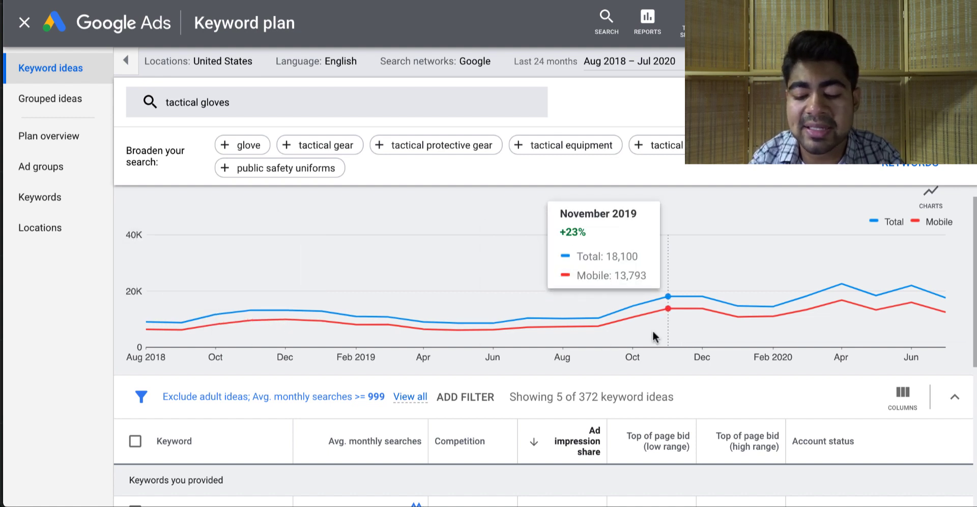
mouse_move(667, 325)
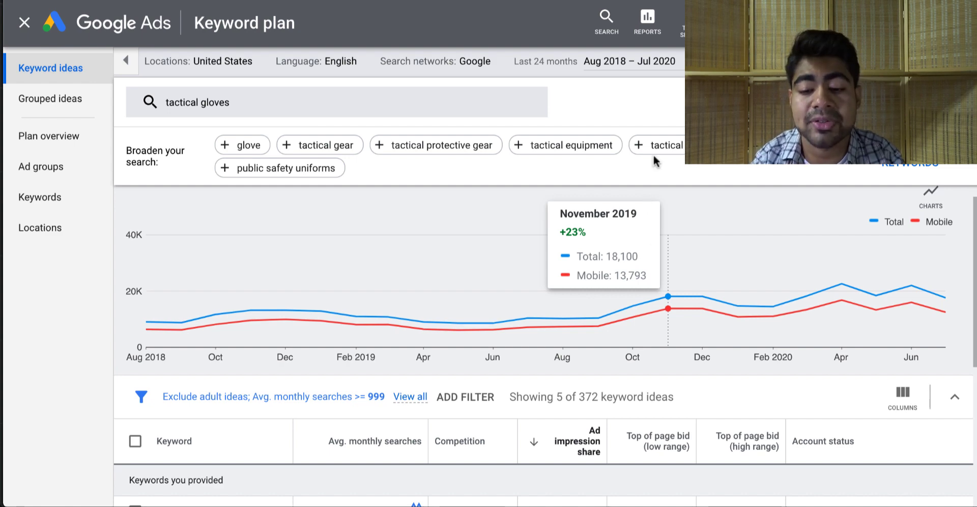
- Set the keyword plan's date range back to the last 12 months, Aug 2019 – Jul 2020, and check November 2019
click(655, 68)
click(585, 117)
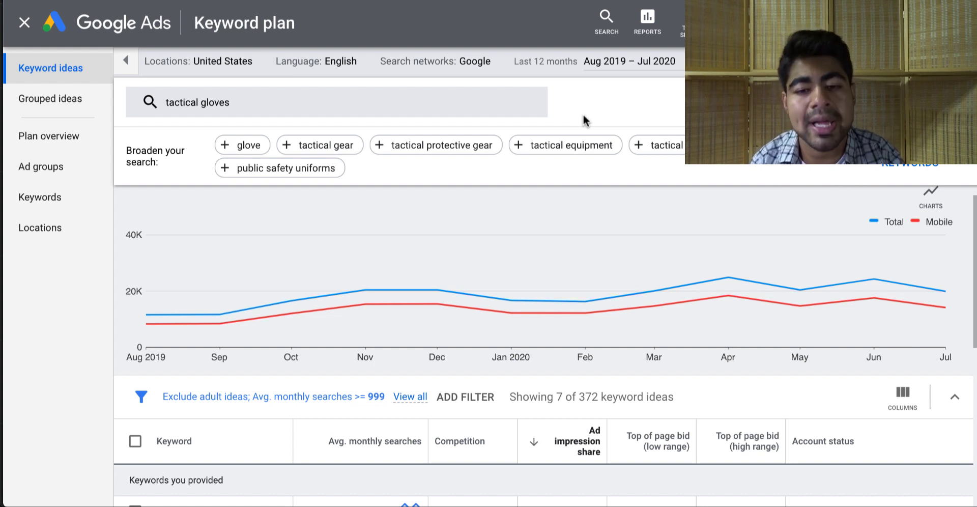
mouse_move(329, 247)
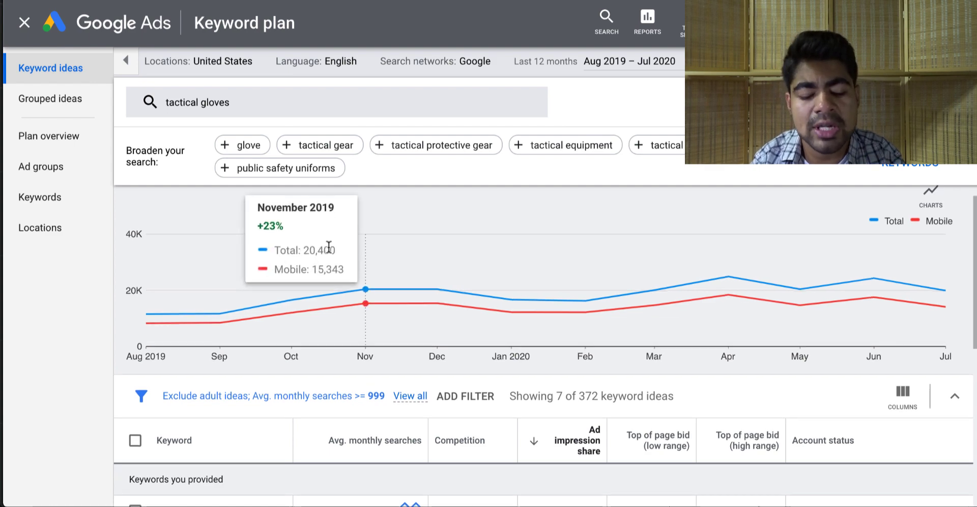
- Switch to the Google Docs notes and remove the black highlight from the "Individual keywords" and "Relevancy" bullets
key(alt+Tab)
scroll(327, 251, down, 1)
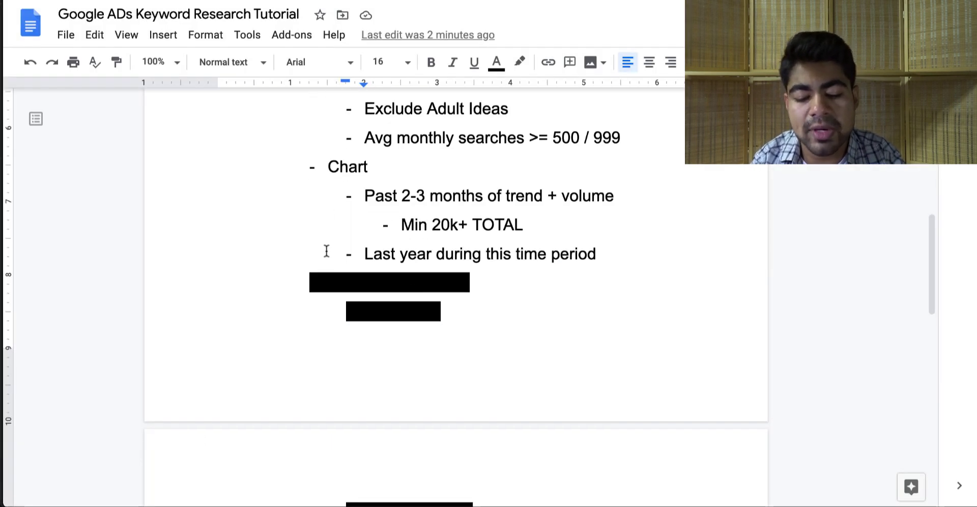
drag(452, 323, 295, 273)
click(519, 62)
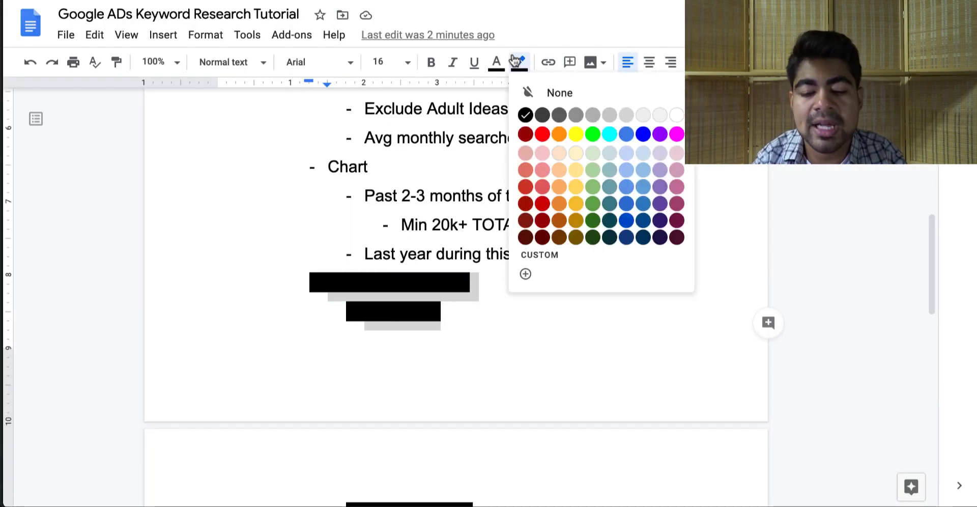
click(527, 92)
- Remove the black highlight from the "Search volume", "Competition" and "Avg profits" sub-bullets on the next page
scroll(489, 221, down, 3)
drag(440, 443, 356, 376)
click(519, 62)
click(526, 93)
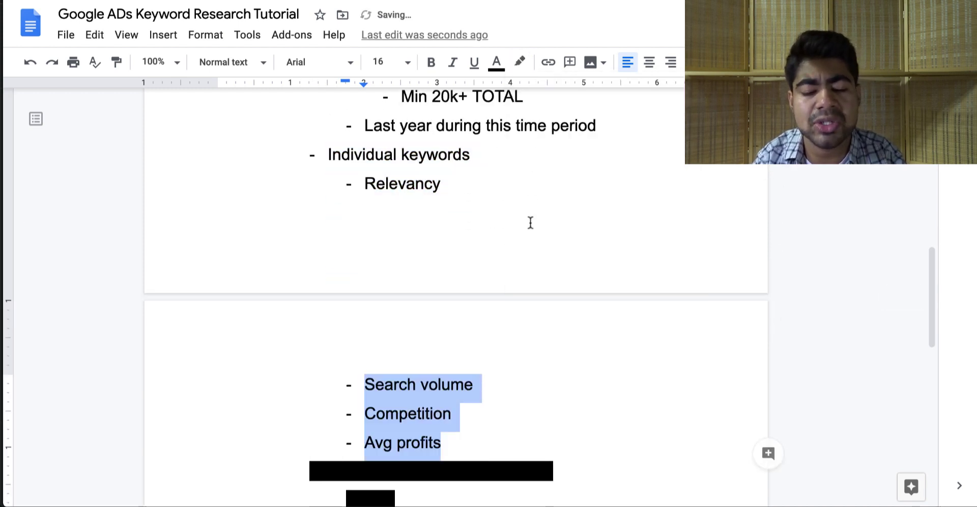
click(531, 223)
scroll(530, 222, up, 1)
scroll(530, 223, down, 1)
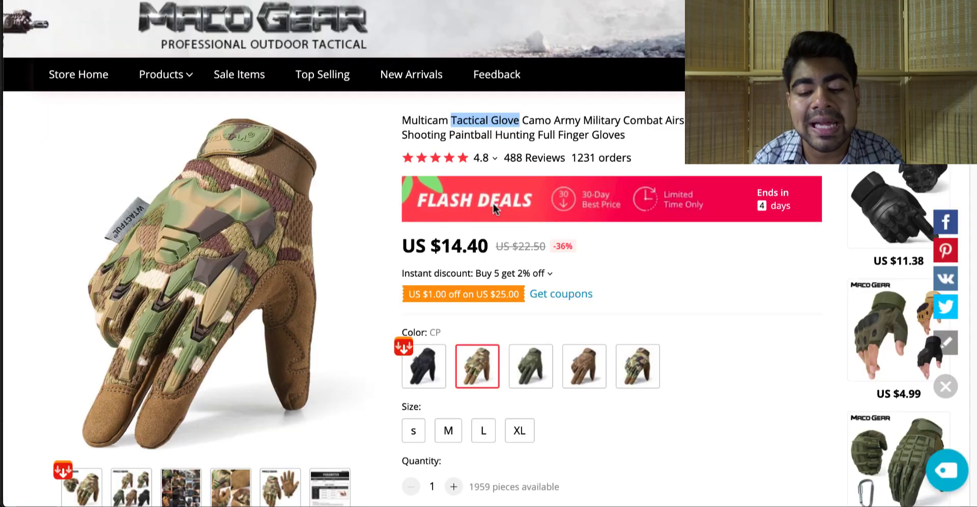
- Review the Maco Gear tactical glove product page to judge keyword relevancy, clearing the text selection in the title
scroll(493, 204, up, 1)
click(494, 203)
scroll(213, 378, down, 1)
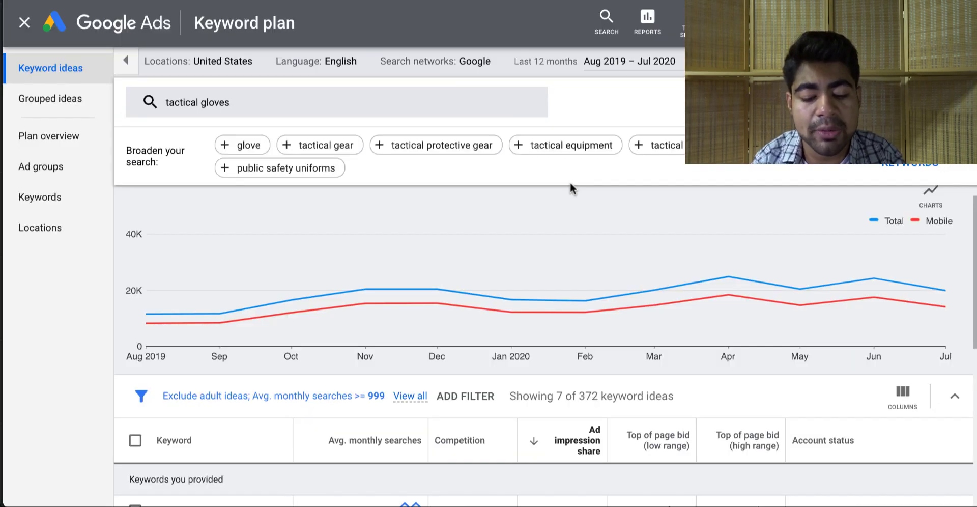
- In the Google Ads keyword plan, examine the "tactical gloves" keyword and its average monthly searches in the results table
scroll(484, 462, down, 4)
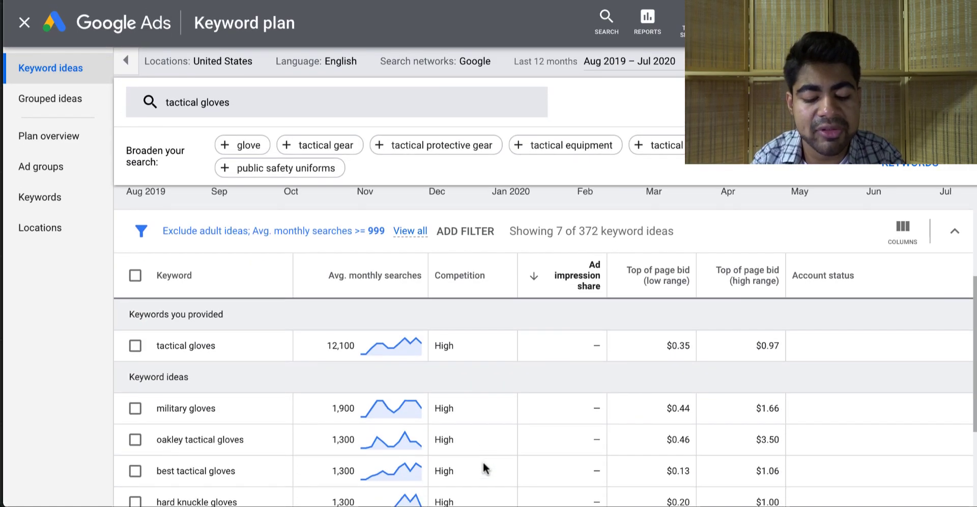
triple_click(186, 331)
double_click(334, 326)
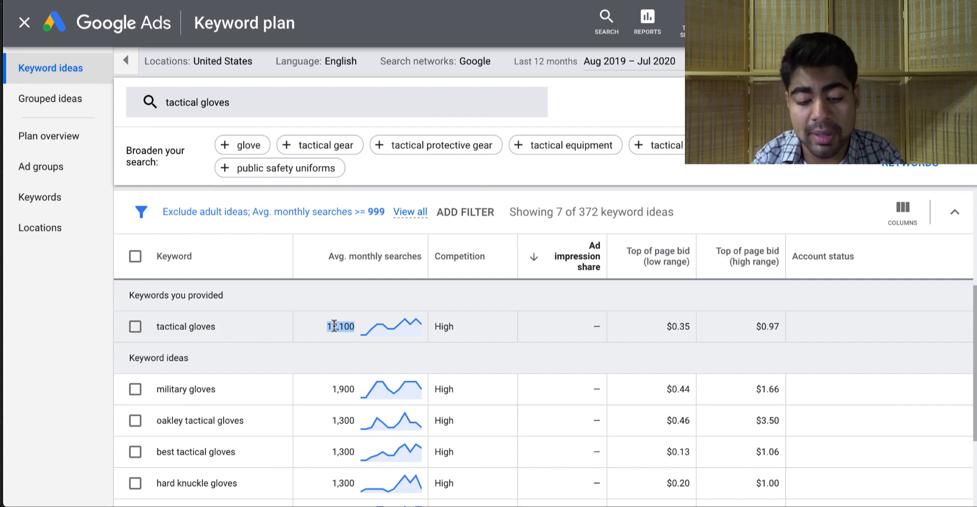
click(334, 326)
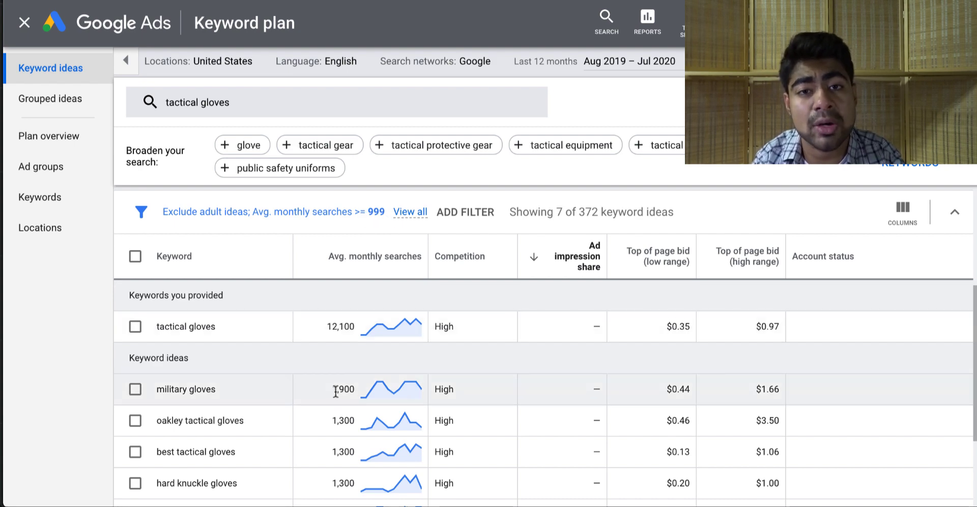
- Compare the July 2020 total on the trend chart with the search volumes of the individual keywords in the table
scroll(335, 390, up, 2)
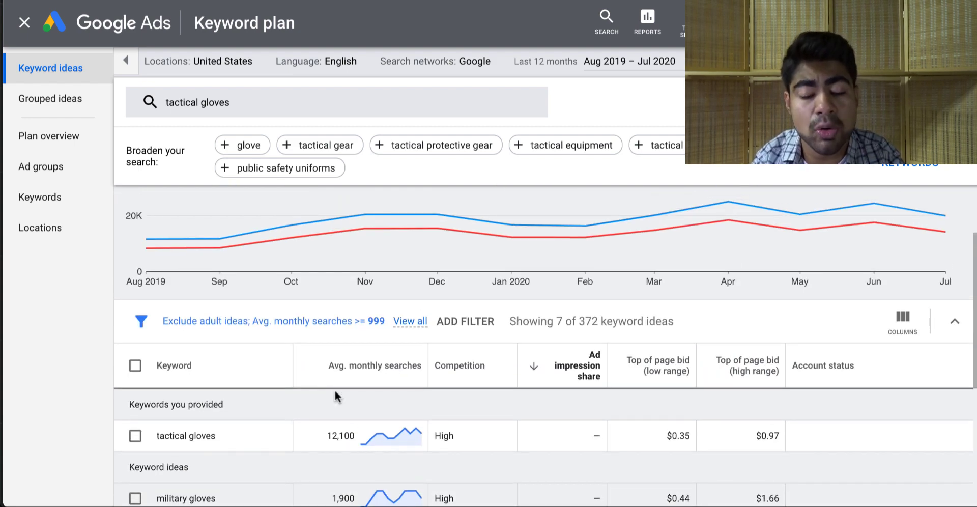
scroll(335, 390, down, 3)
scroll(334, 427, up, 4)
mouse_move(927, 331)
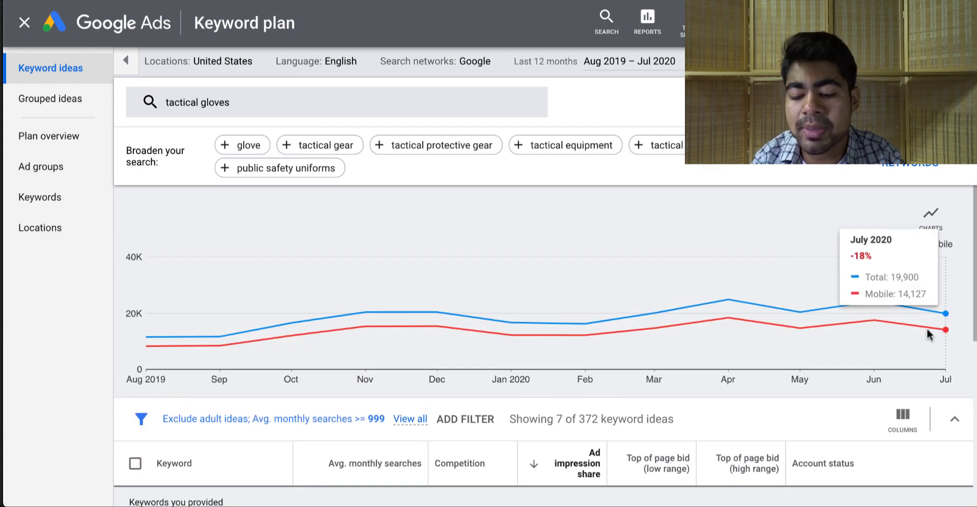
triple_click(913, 276)
scroll(829, 389, down, 2)
scroll(828, 396, down, 1)
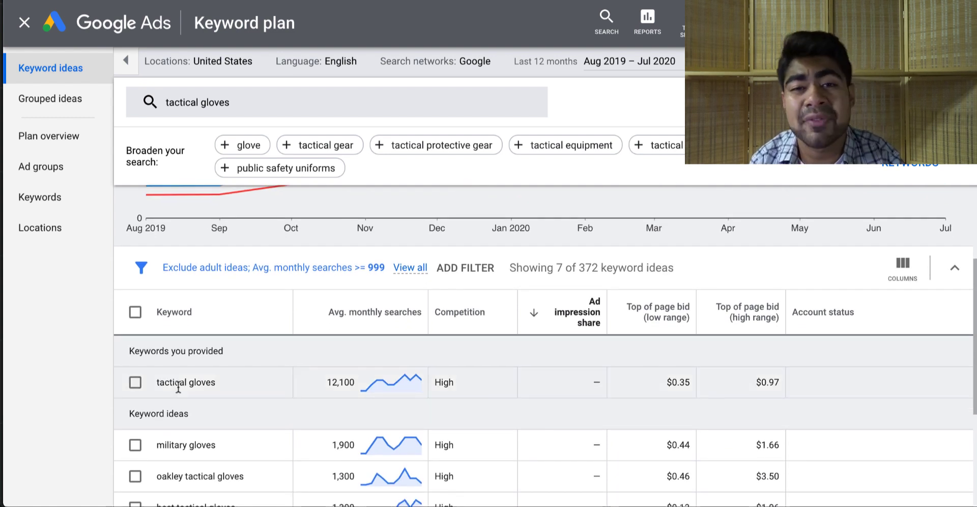
- Search Google for the "tactical gloves" keyword from the table and expand the sponsored shopping results to inspect competing products
triple_click(194, 381)
right_click(193, 379)
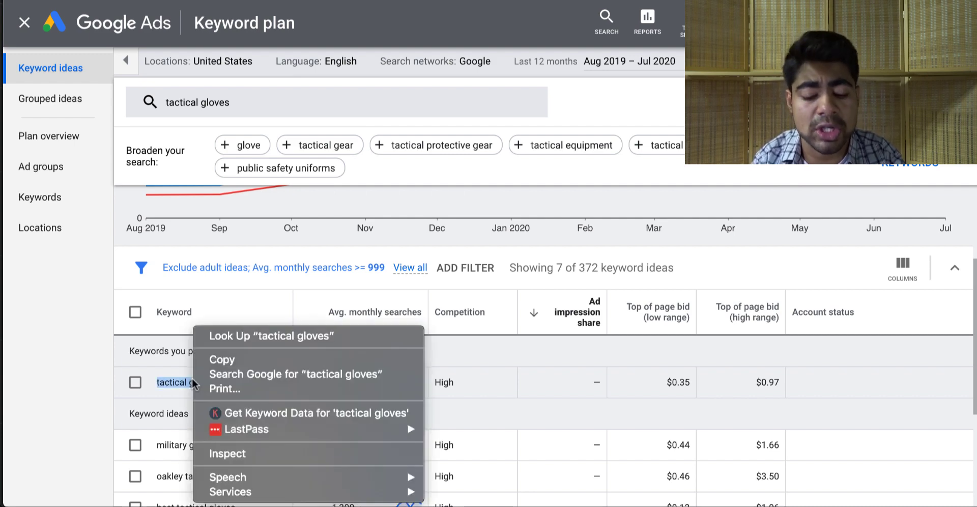
click(244, 376)
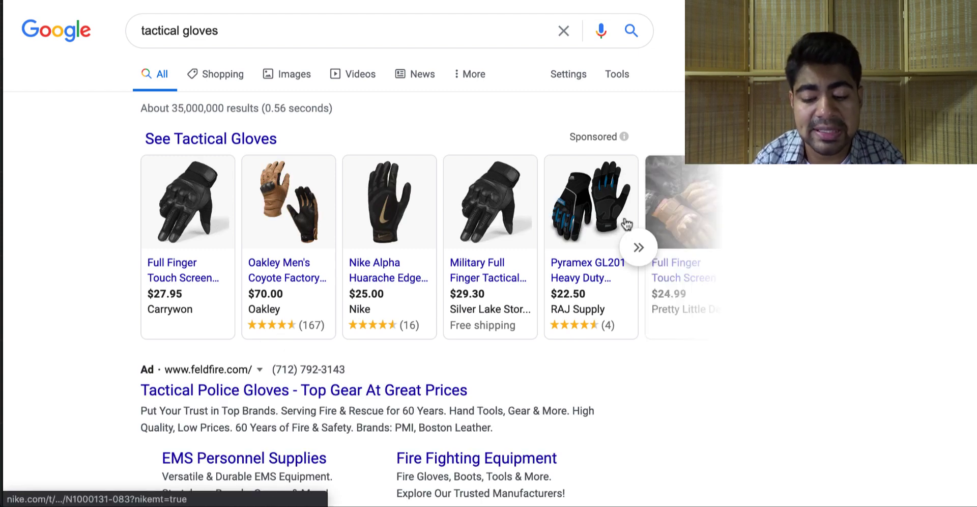
click(639, 247)
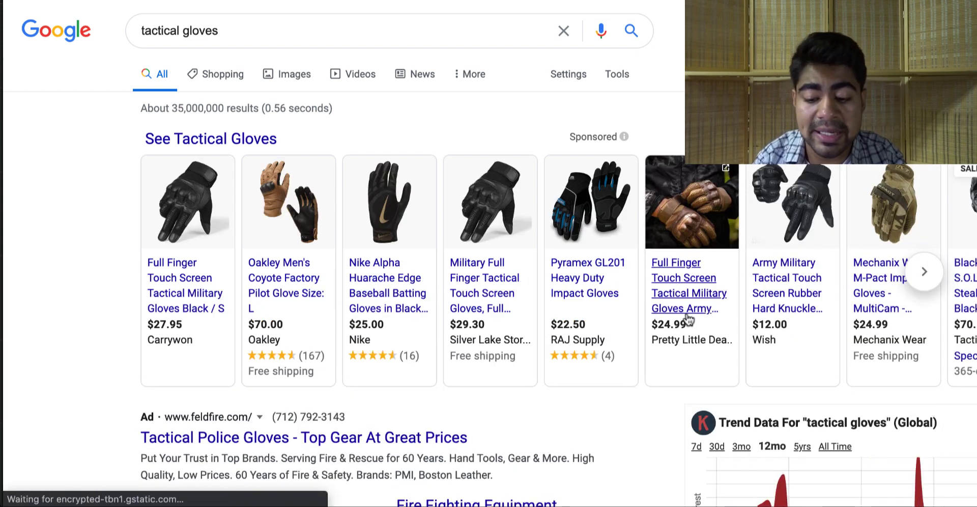
mouse_move(632, 235)
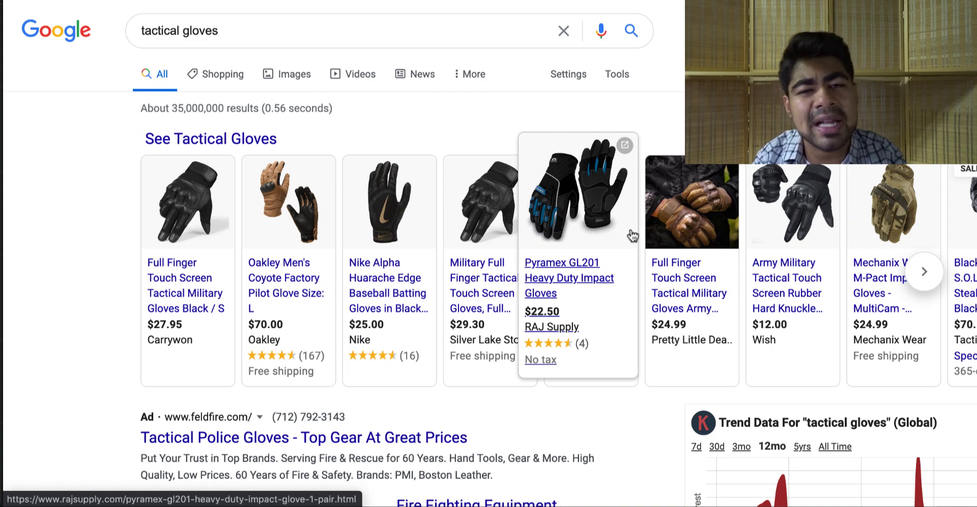
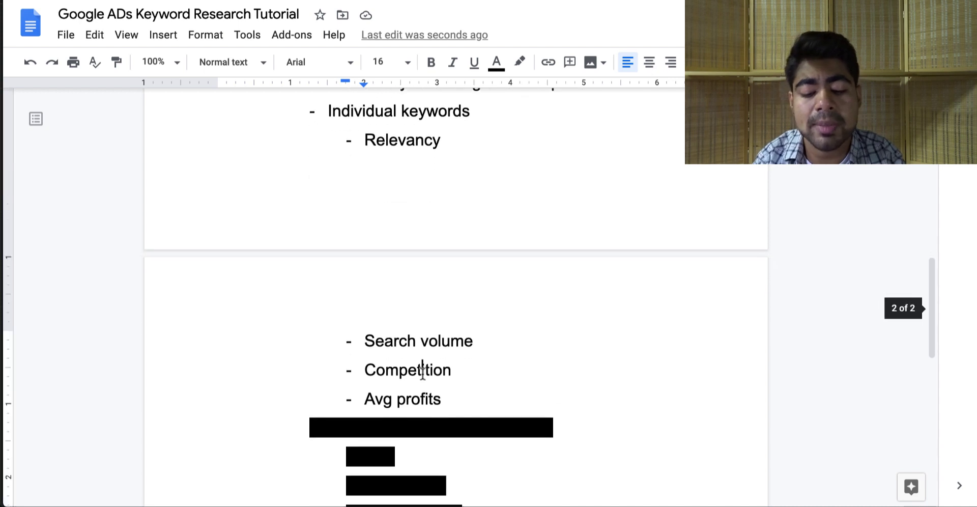
- Check the Competition point in the notes and browse the sponsored tactical glove listings on Google to compare competitors' prices
double_click(423, 370)
click(423, 370)
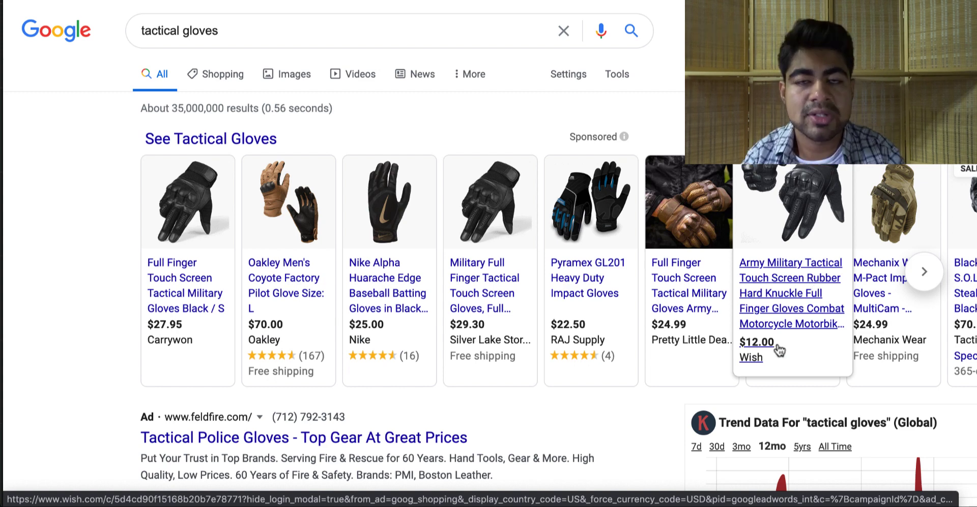
click(925, 272)
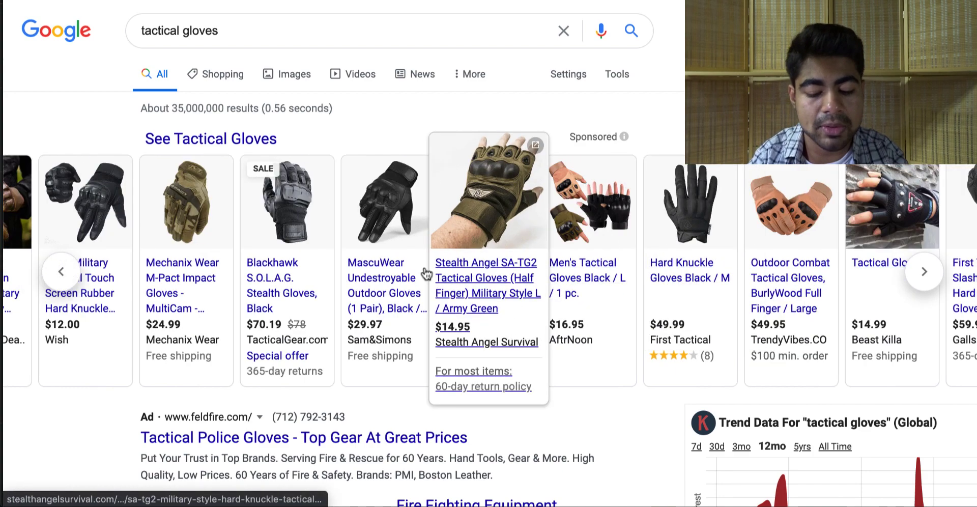
click(61, 272)
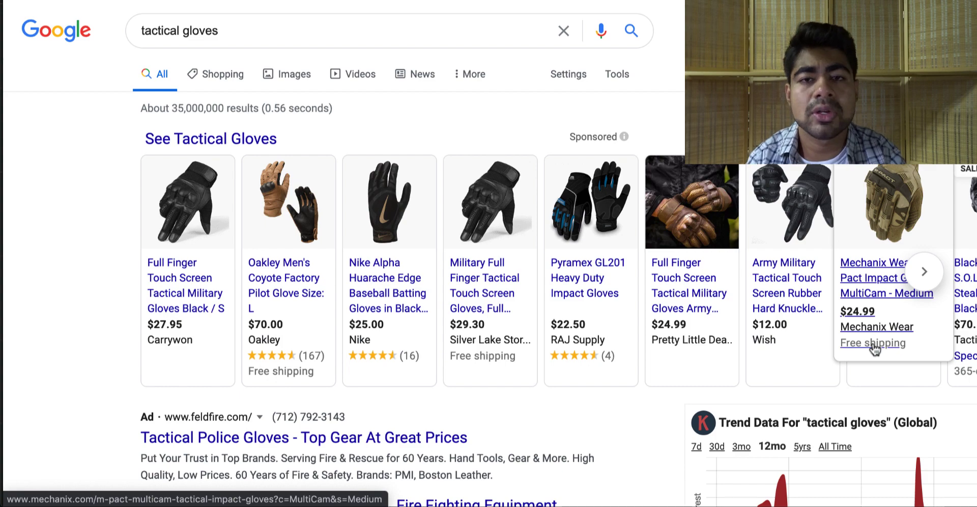
click(925, 272)
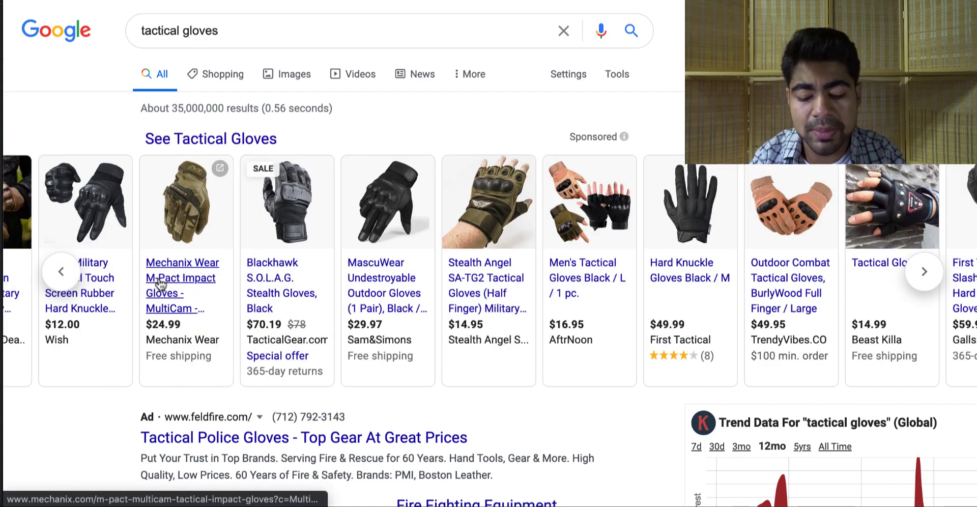
click(925, 270)
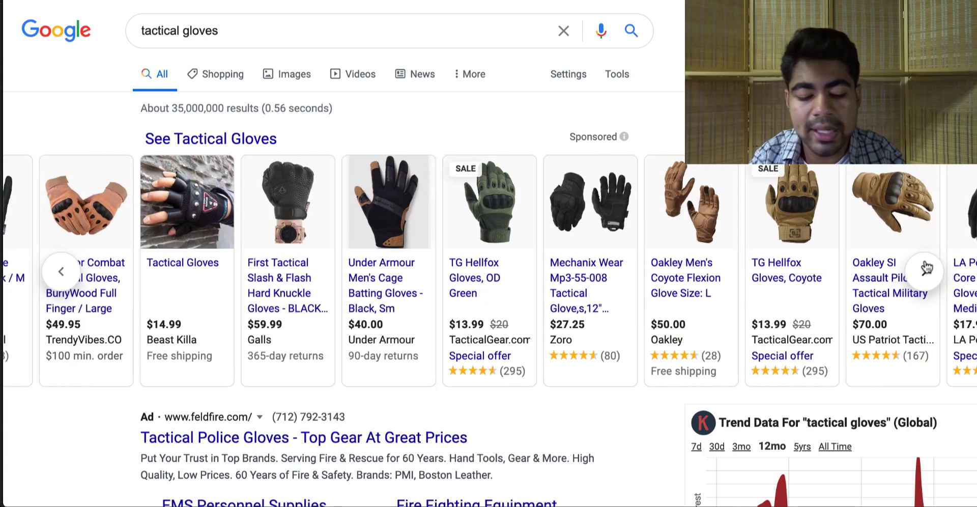
scroll(137, 275, down, 10)
scroll(137, 275, up, 10)
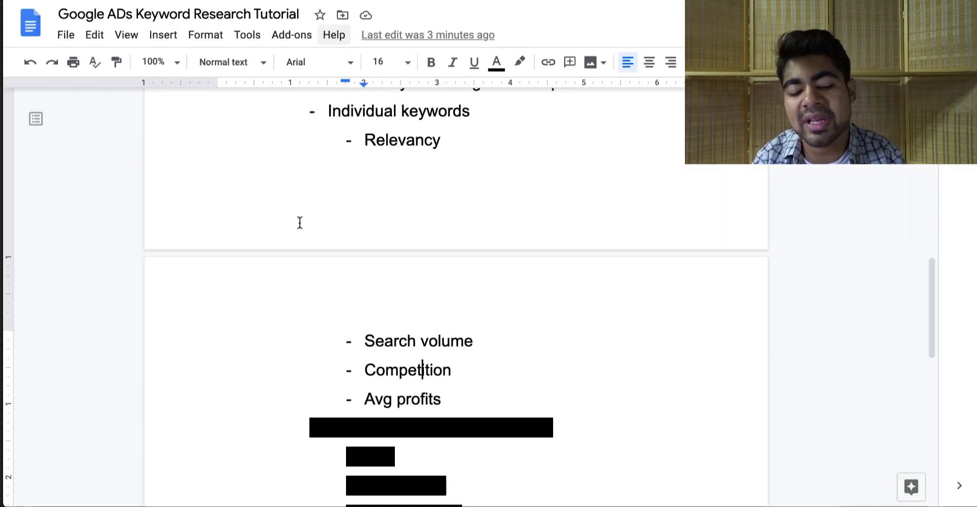
- Review the Avg profits point in the notes and compare the AliExpress glove's cost with the sponsored Google listings' selling prices
scroll(299, 221, down, 1)
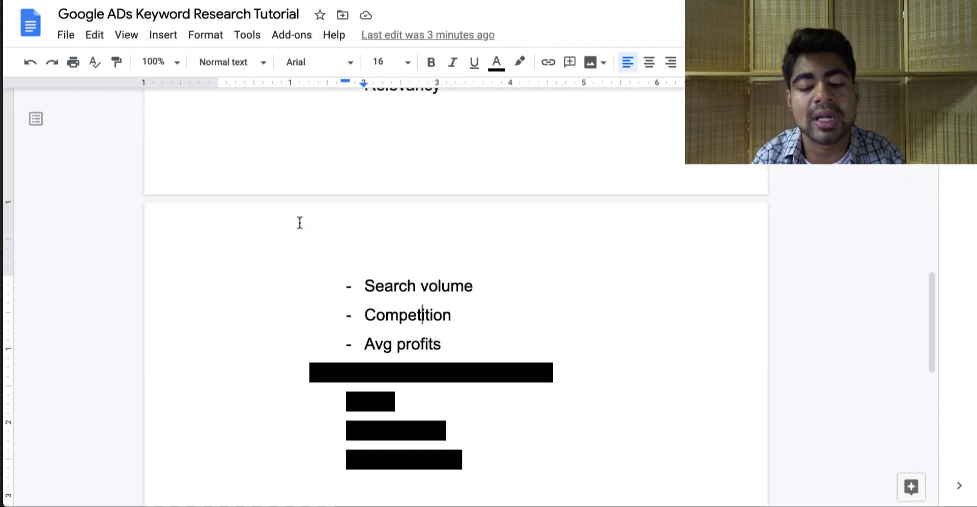
scroll(440, 274, down, 2)
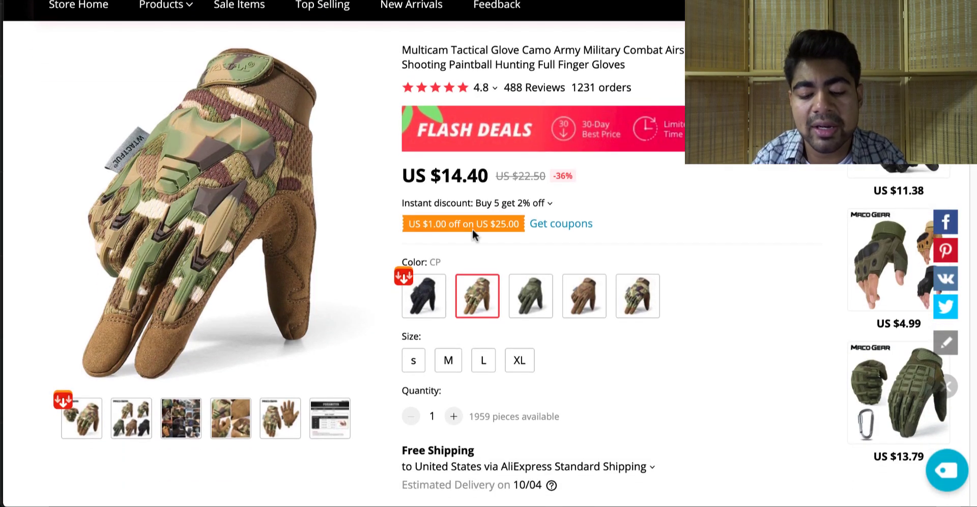
scroll(472, 230, down, 2)
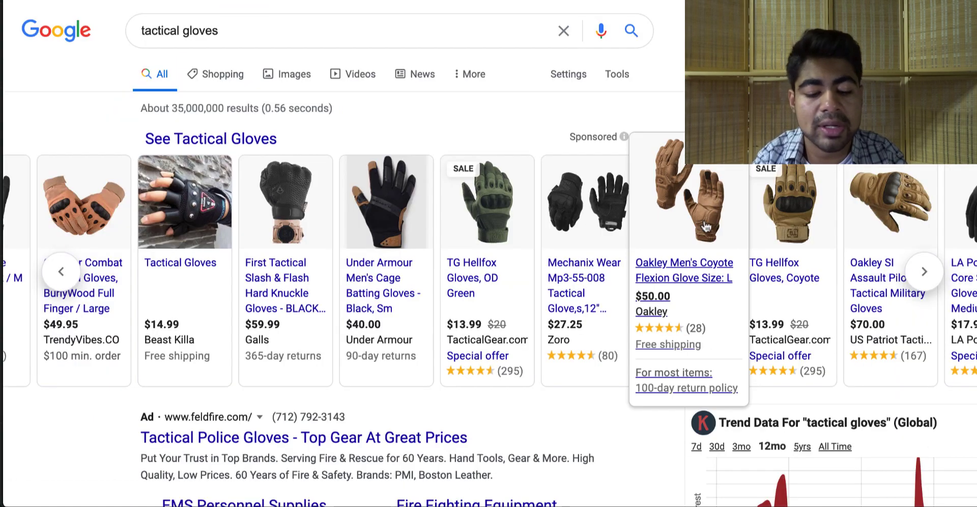
click(60, 272)
click(59, 272)
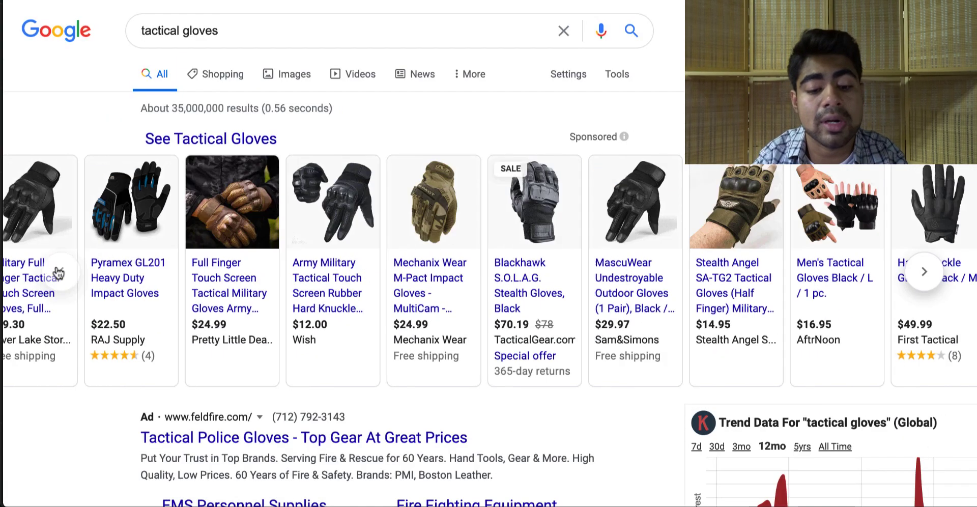
click(58, 272)
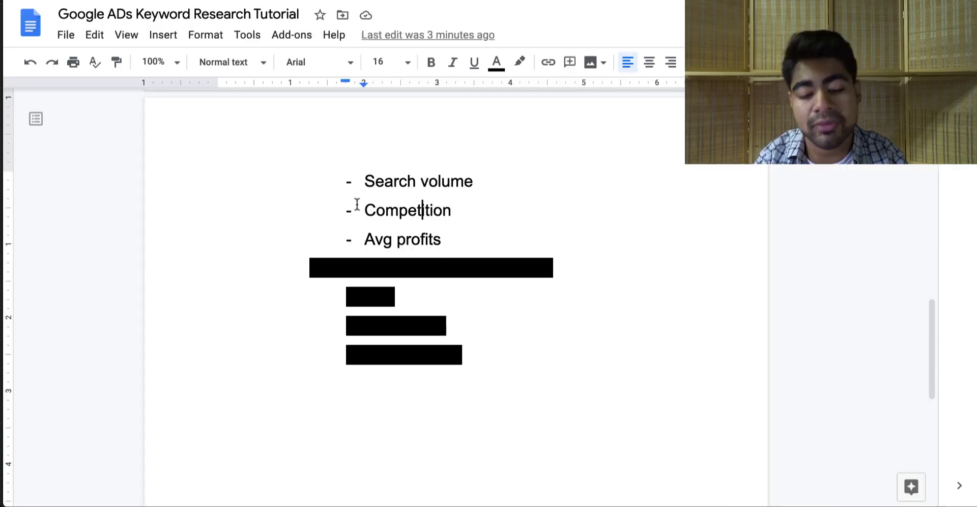
- In the Google Docs notes, remove the black highlight from "Incorporation into product page" and its Title, Description and Image alt text points
scroll(371, 307, down, 1)
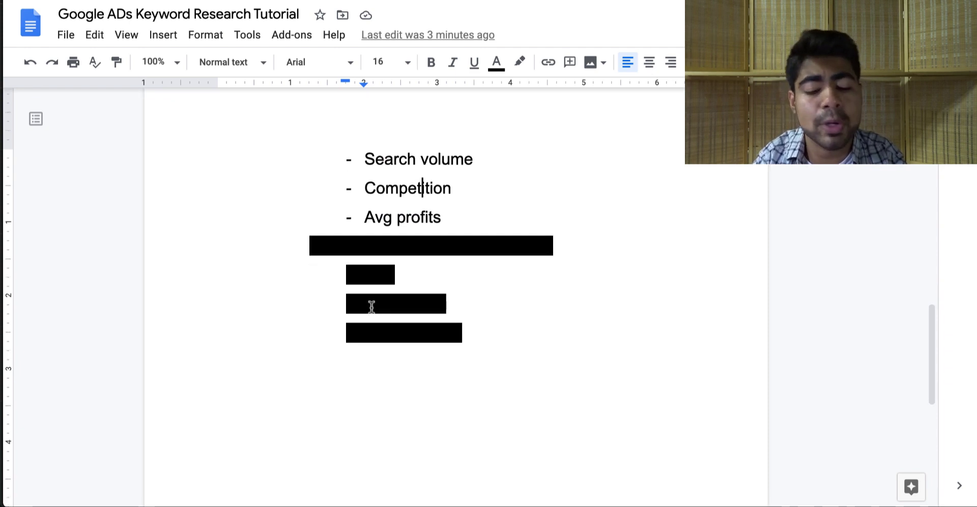
drag(471, 345, 276, 245)
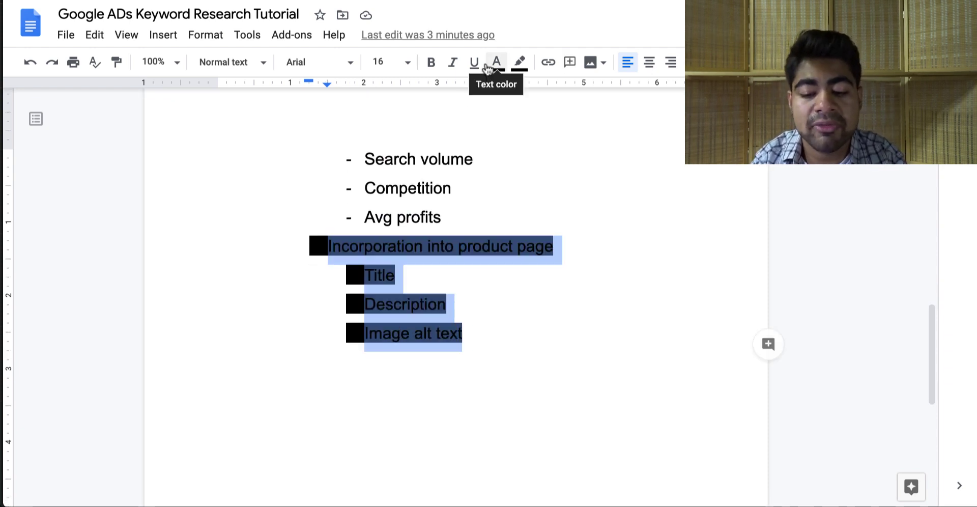
click(520, 64)
click(552, 91)
click(524, 201)
scroll(524, 202, down, 3)
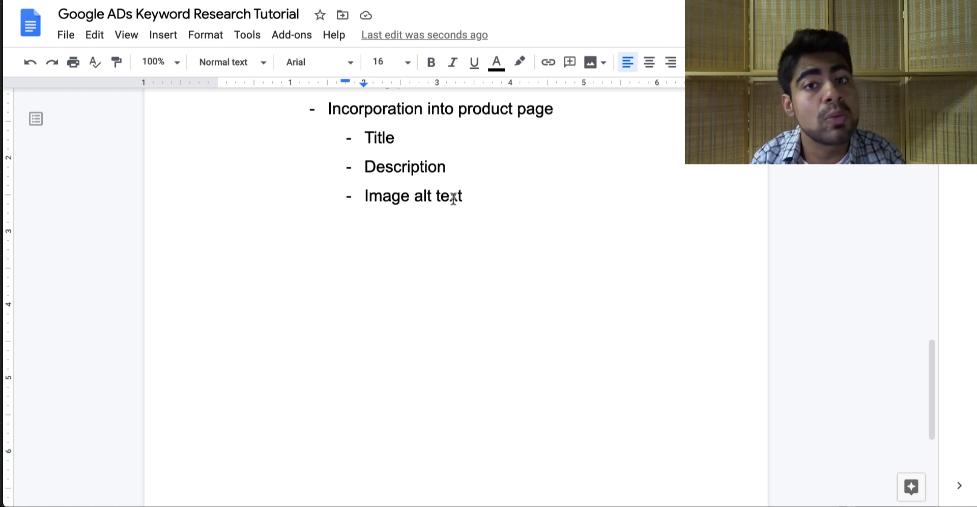
scroll(453, 198, up, 5)
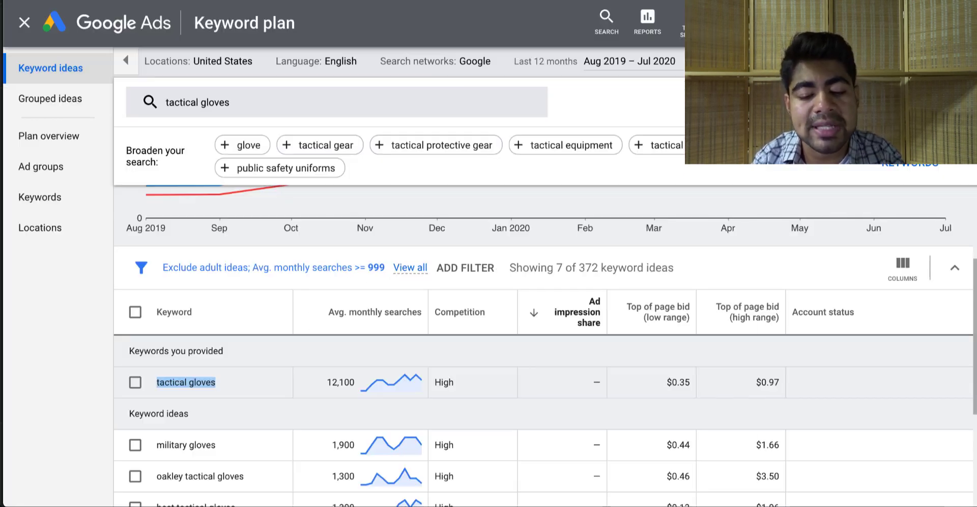
- In the Google Ads keyword plan, look through the keyword ideas from "military gloves" to "fingerless tactical gloves"
scroll(323, 384, down, 1)
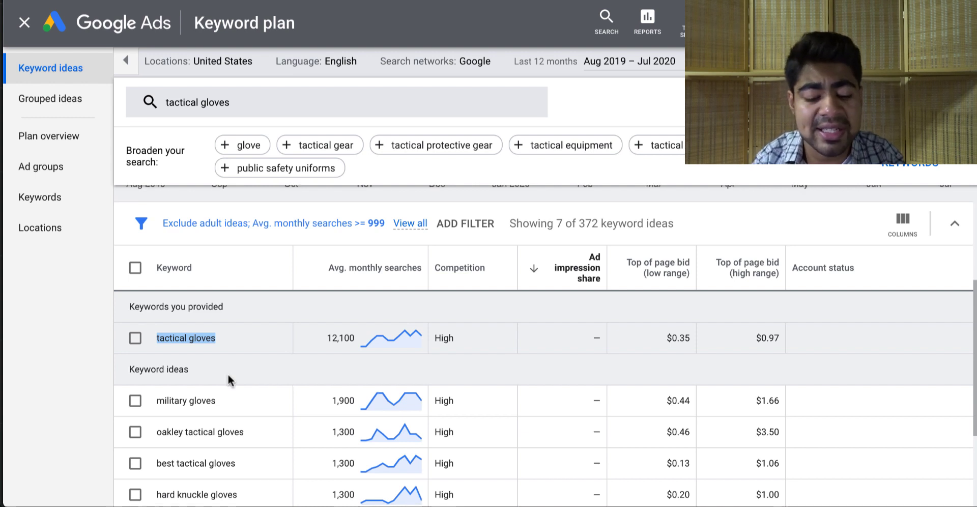
scroll(230, 379, down, 2)
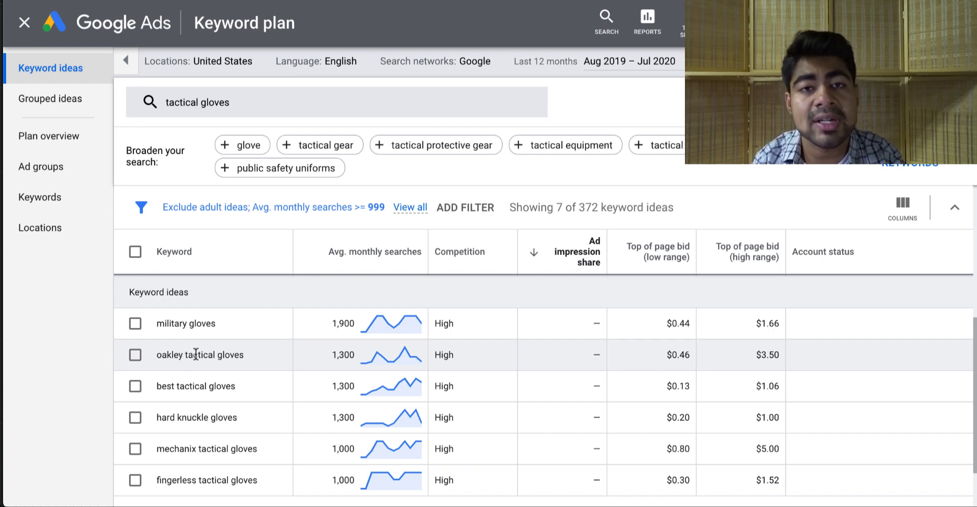
scroll(196, 355, down, 3)
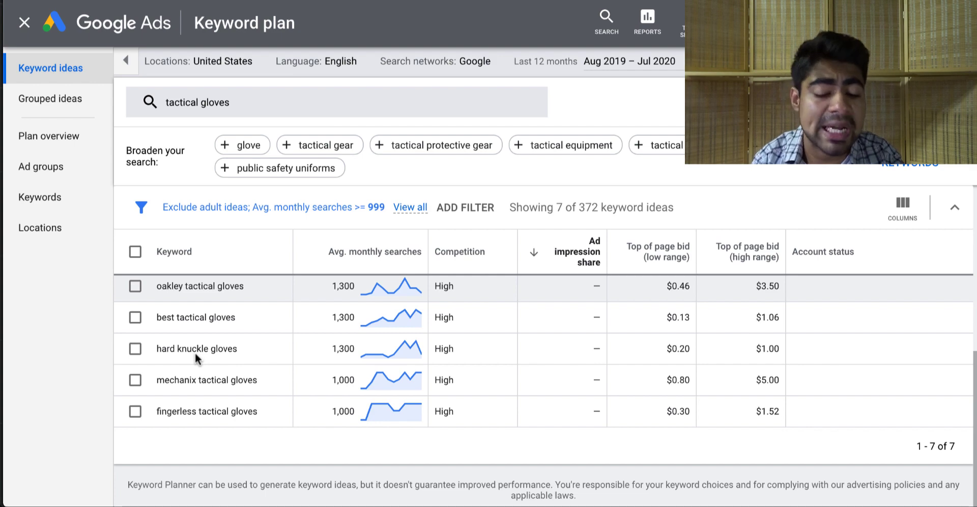
scroll(195, 353, up, 3)
click(195, 353)
scroll(194, 353, down, 1)
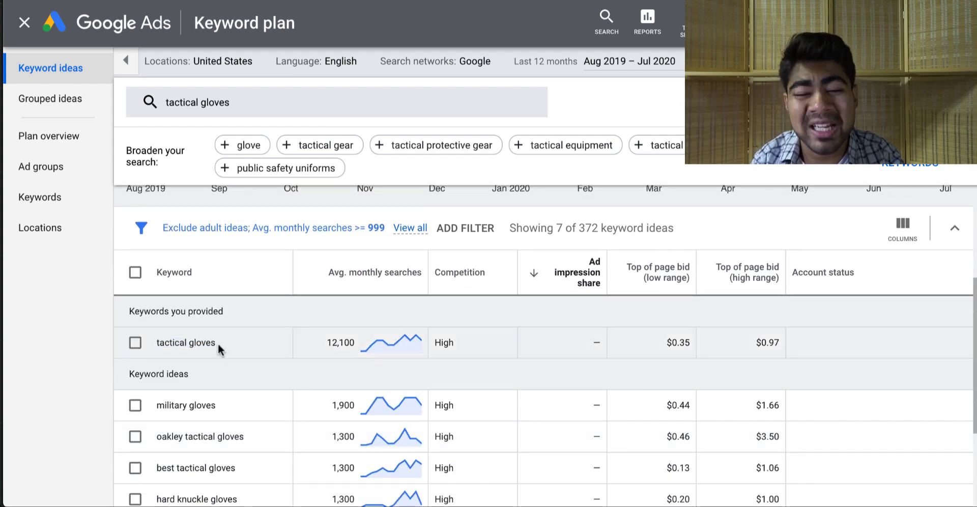
- Inspect the "tactical gloves" keyword's competition level and compare the keyword with the ideas listed beneath it
double_click(331, 350)
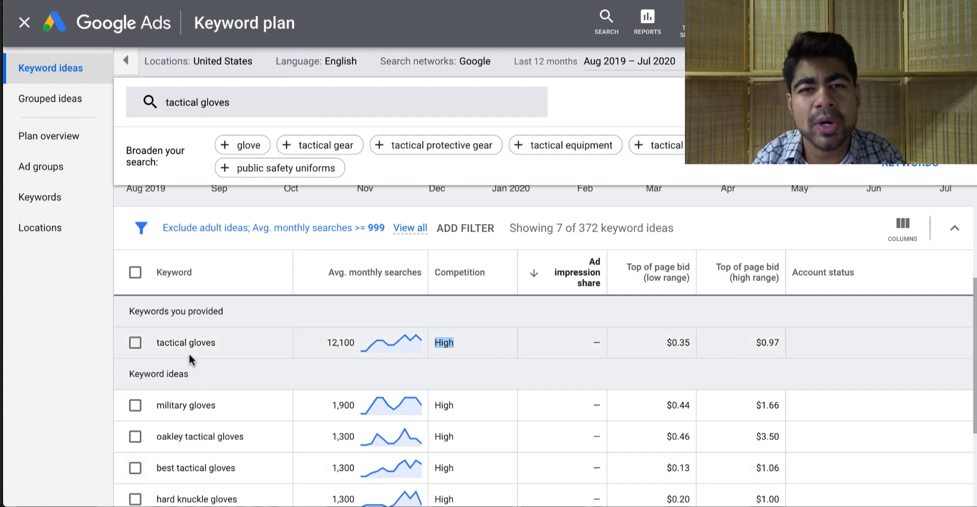
triple_click(177, 346)
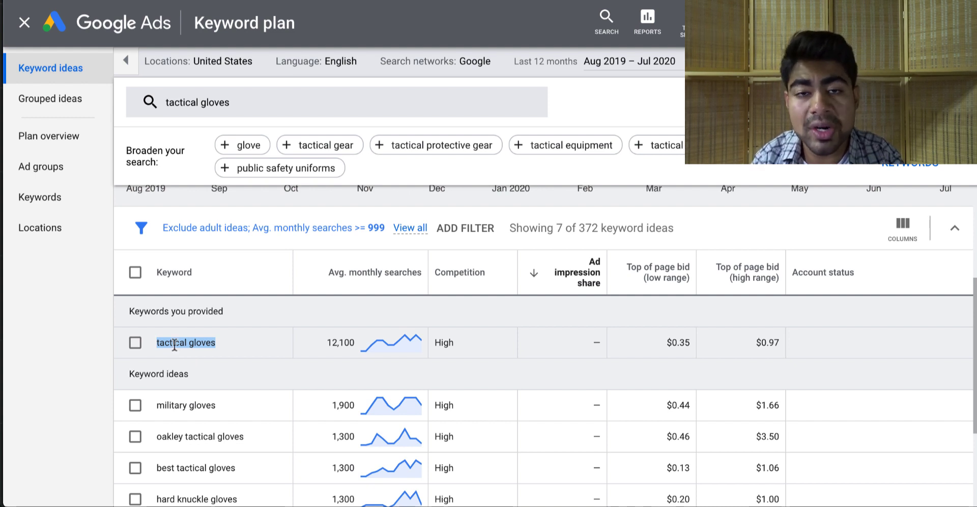
scroll(173, 387, down, 2)
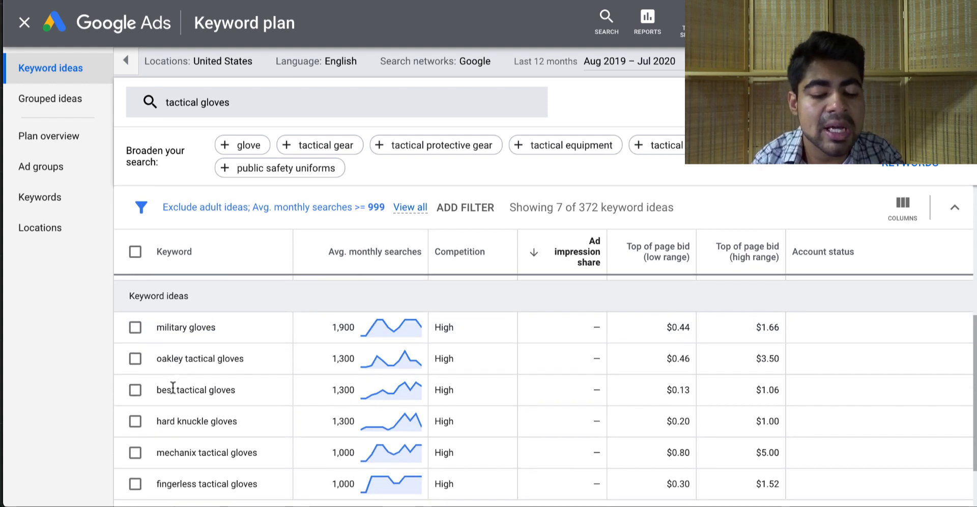
scroll(178, 333, up, 1)
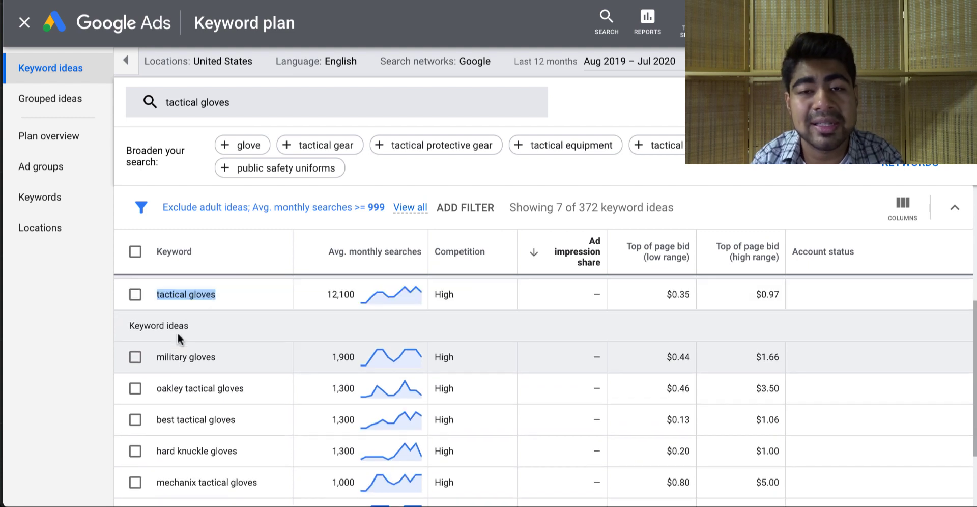
- Examine the "military gloves" and "oakley tactical gloves" keyword ideas, highlighting their qualifying words to judge relevancy
click(219, 358)
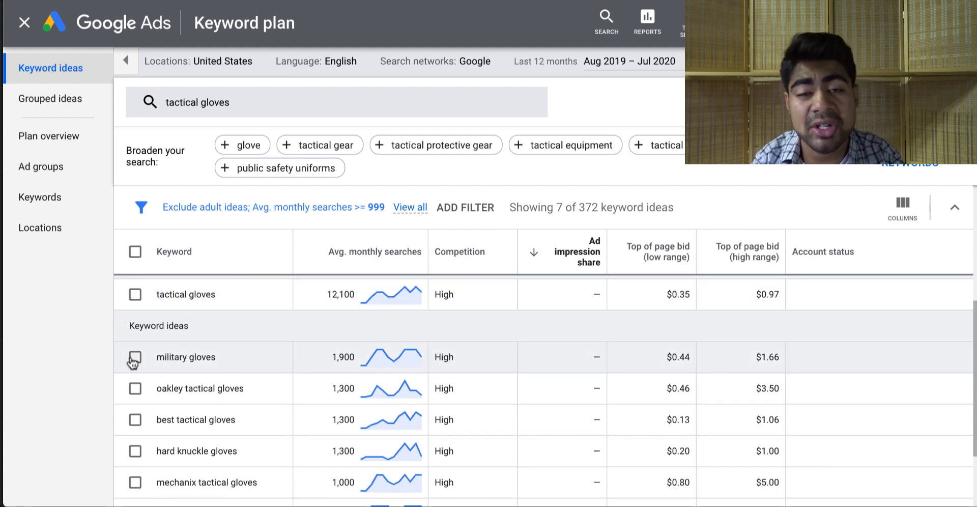
double_click(191, 355)
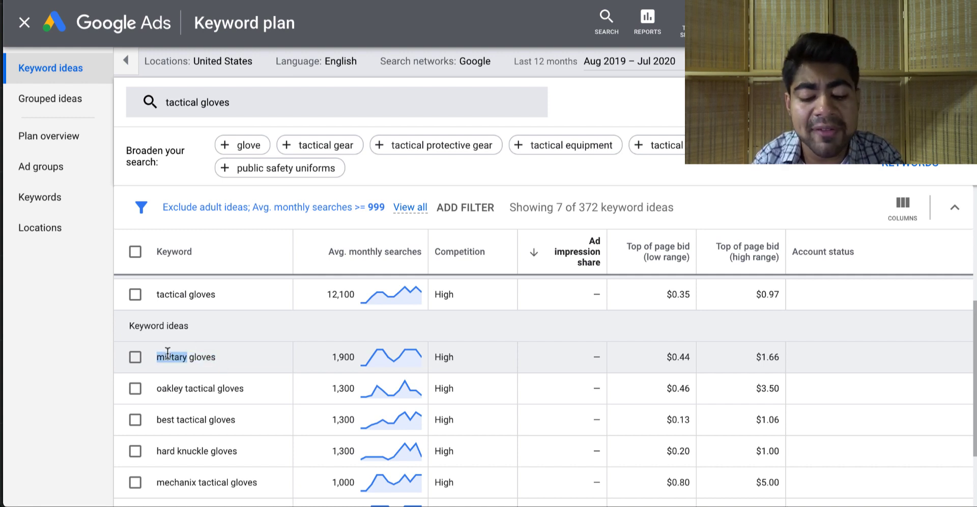
triple_click(167, 353)
click(167, 353)
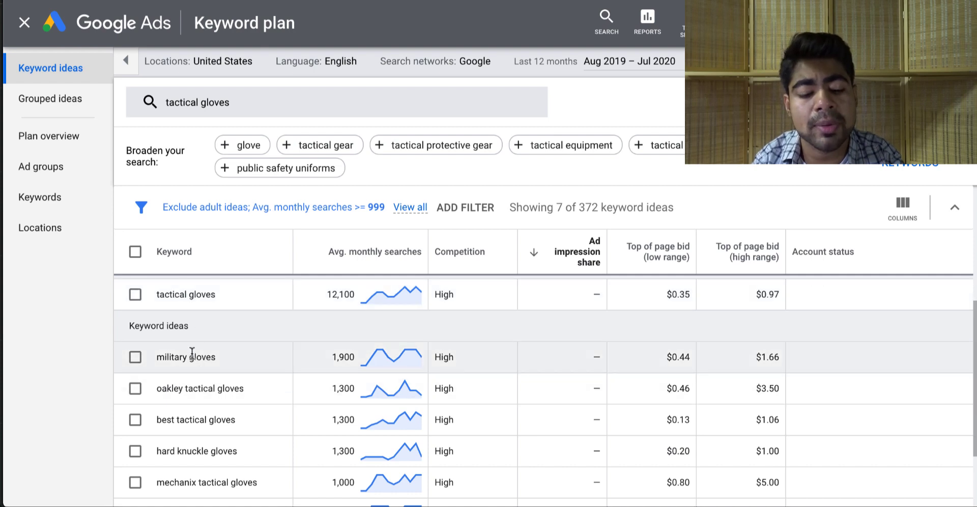
scroll(174, 343, down, 1)
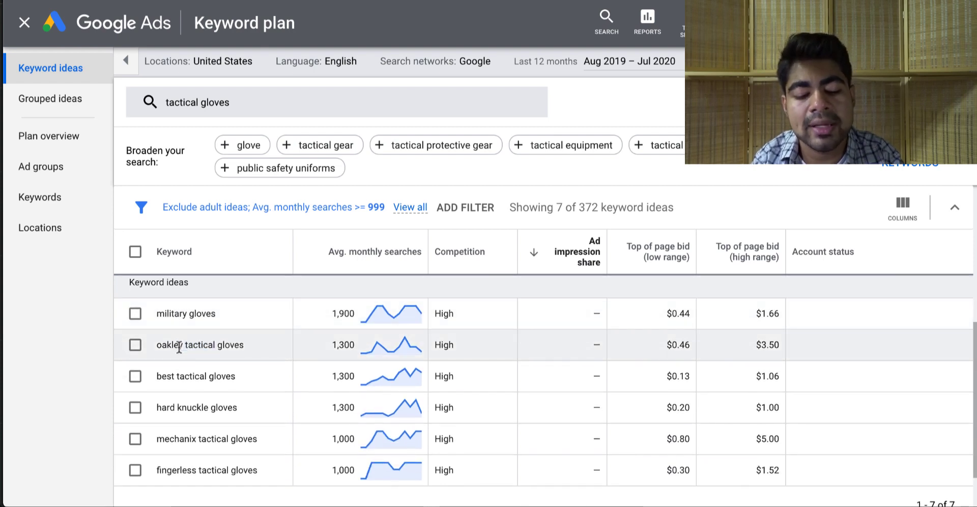
double_click(179, 346)
scroll(179, 346, down, 1)
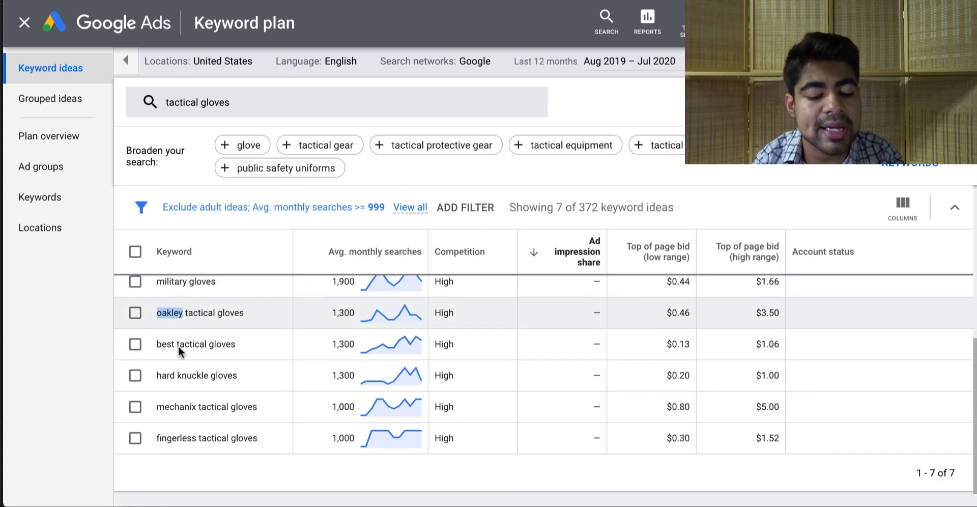
- Examine the "best", "hard knuckle", "mechanix" and "fingerless" glove keyword ideas for relevancy to the product
double_click(172, 336)
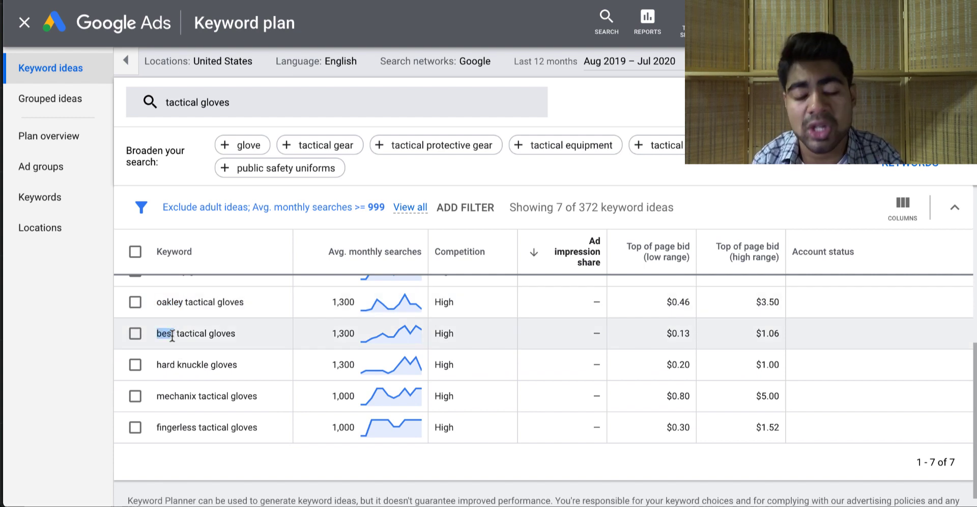
scroll(200, 334, down, 1)
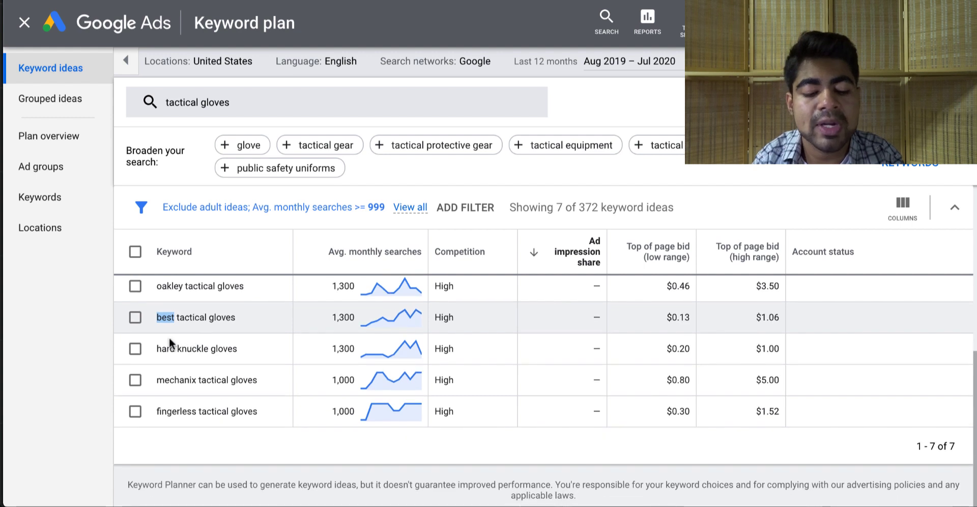
mouse_move(158, 348)
mouse_down()
mouse_move(224, 349)
mouse_move(147, 347)
mouse_up()
click(224, 348)
scroll(146, 347, up, 2)
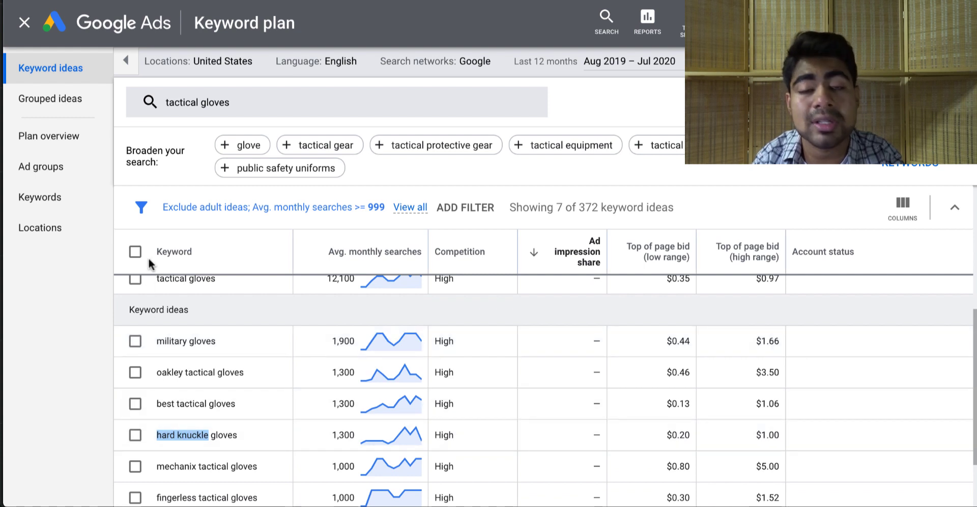
scroll(173, 310, down, 1)
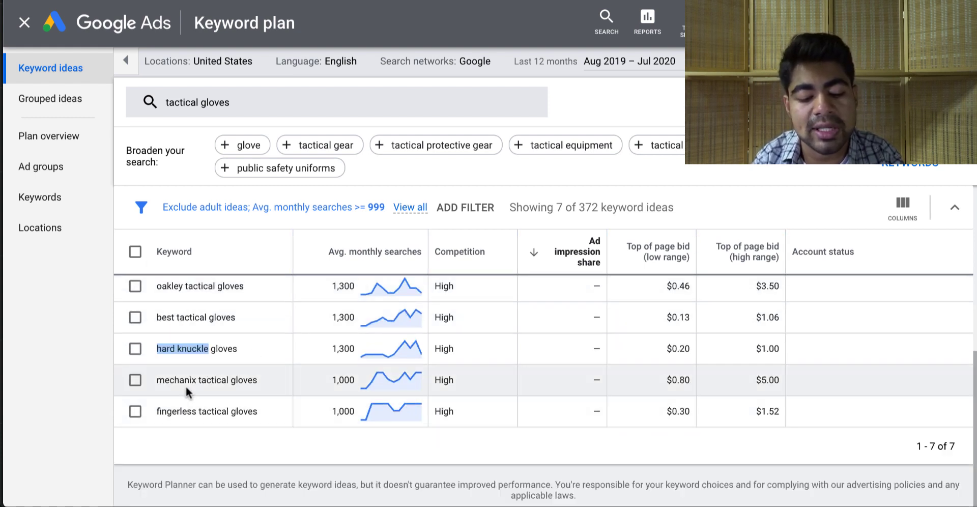
triple_click(188, 381)
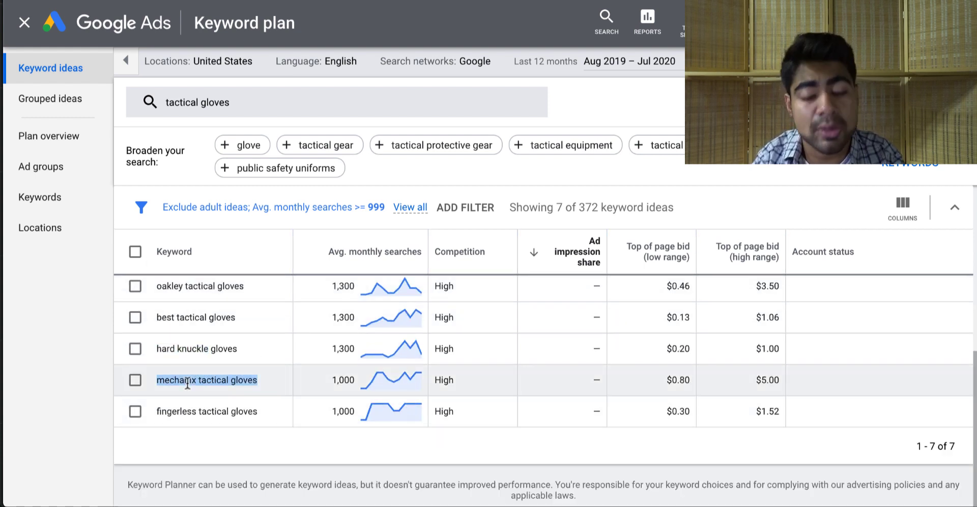
click(175, 418)
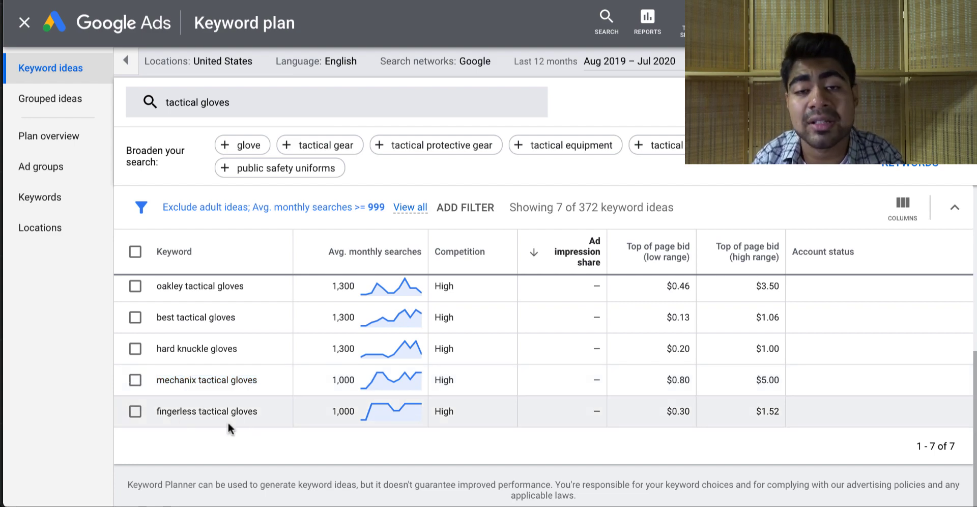
- Compare the provided "tactical gloves" keyword with the keyword ideas listed beneath it, down to "fingerless tactical gloves"
scroll(228, 423, up, 2)
scroll(228, 424, down, 2)
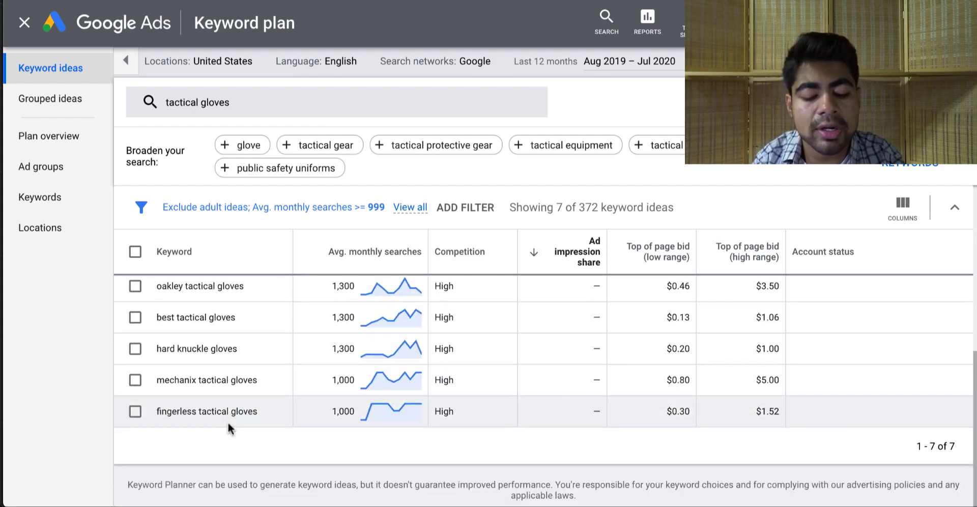
scroll(228, 425, up, 3)
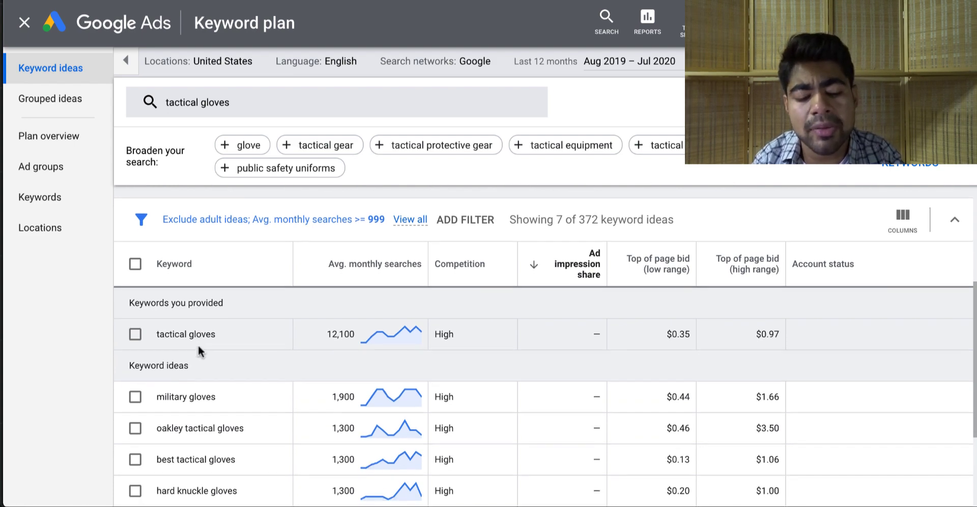
scroll(198, 349, down, 1)
scroll(217, 379, up, 2)
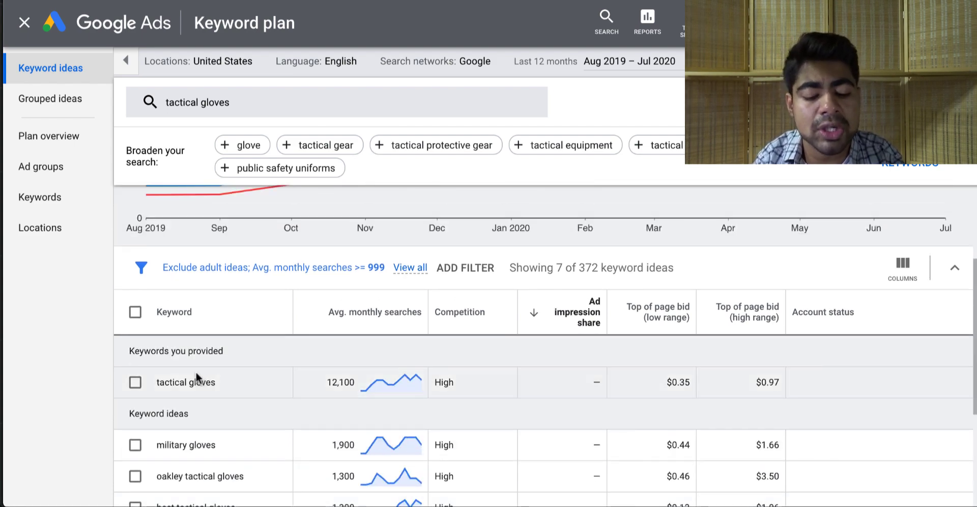
scroll(164, 380, down, 1)
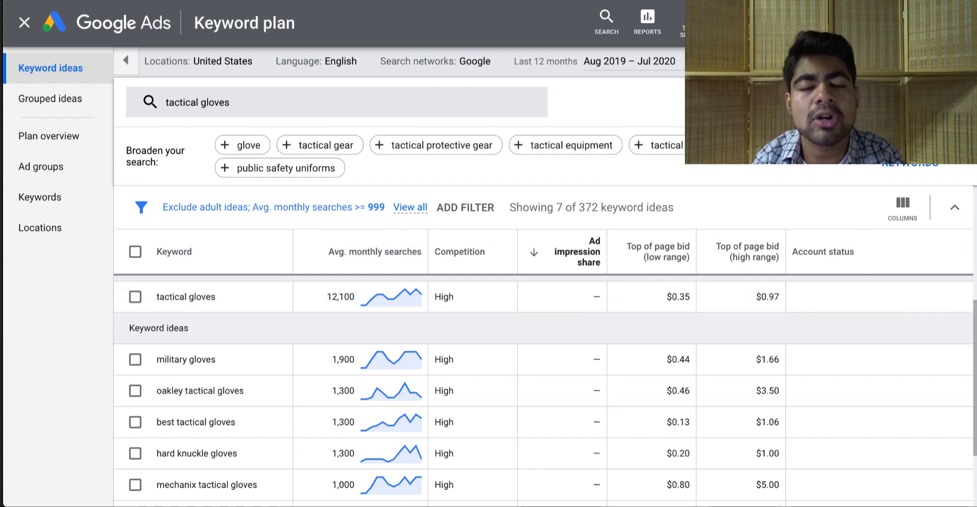
- Check the "Incorporation into product page" points in the Google Docs notes and return to the Google Ads keyword plan
key(ctrl+Tab)
scroll(324, 138, down, 1)
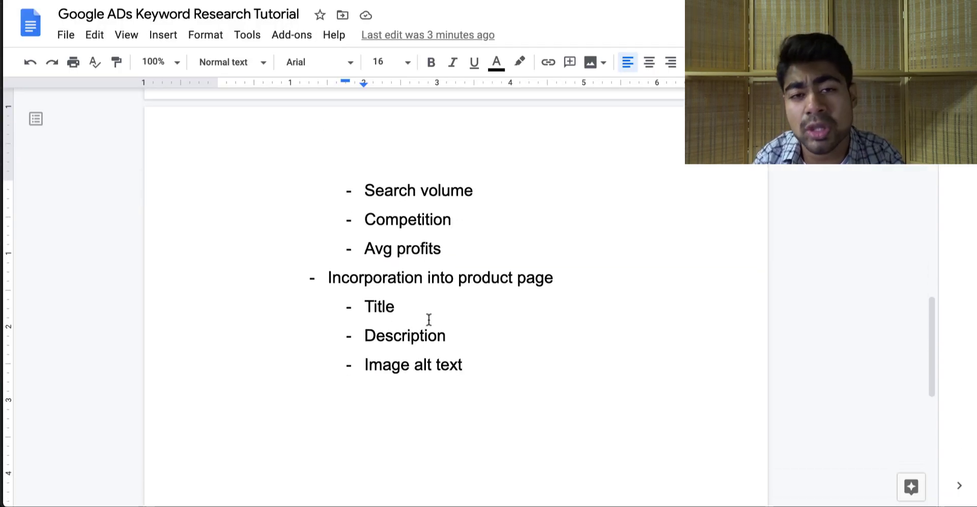
key(ctrl+Tab)
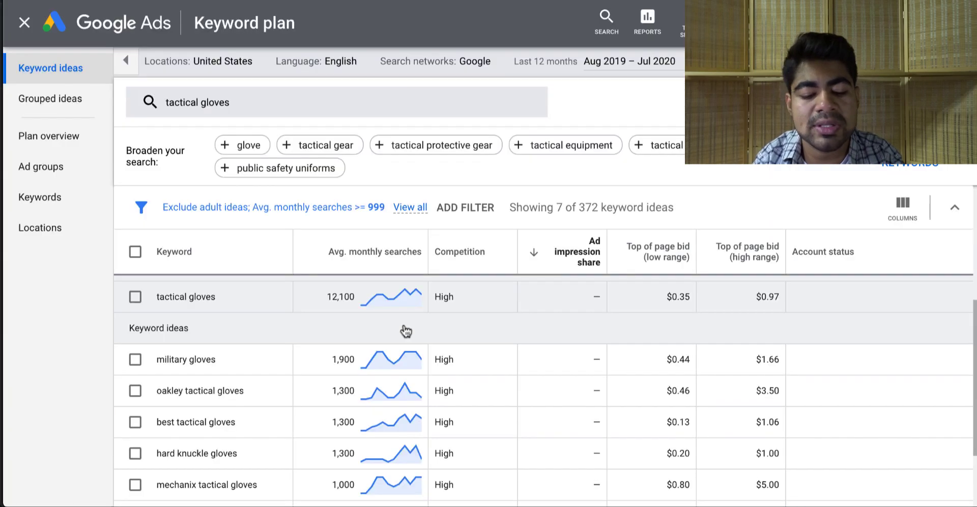
- Examine the "hard knuckle gloves" keyword idea among the remaining ideas, highlighting its wording to judge relevancy to the product
scroll(345, 371, down, 2)
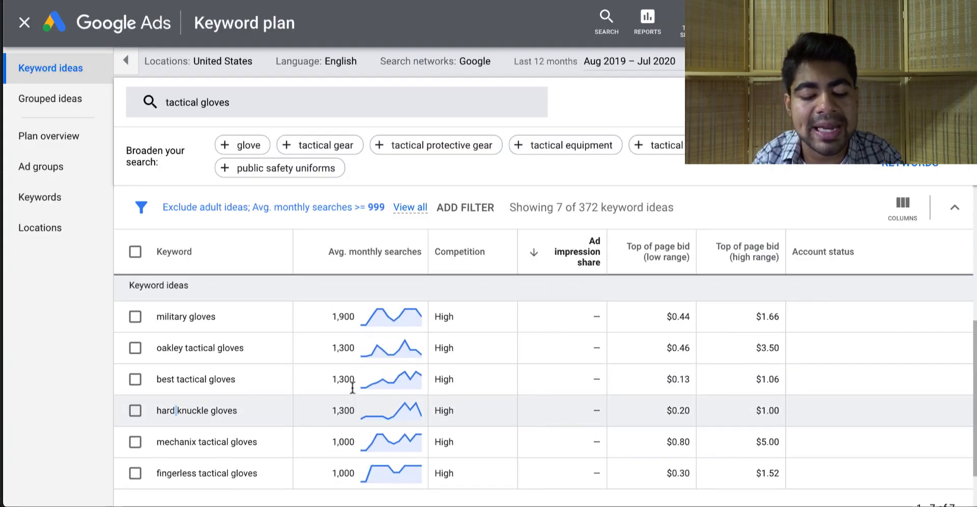
scroll(352, 388, up, 1)
double_click(191, 407)
click(191, 404)
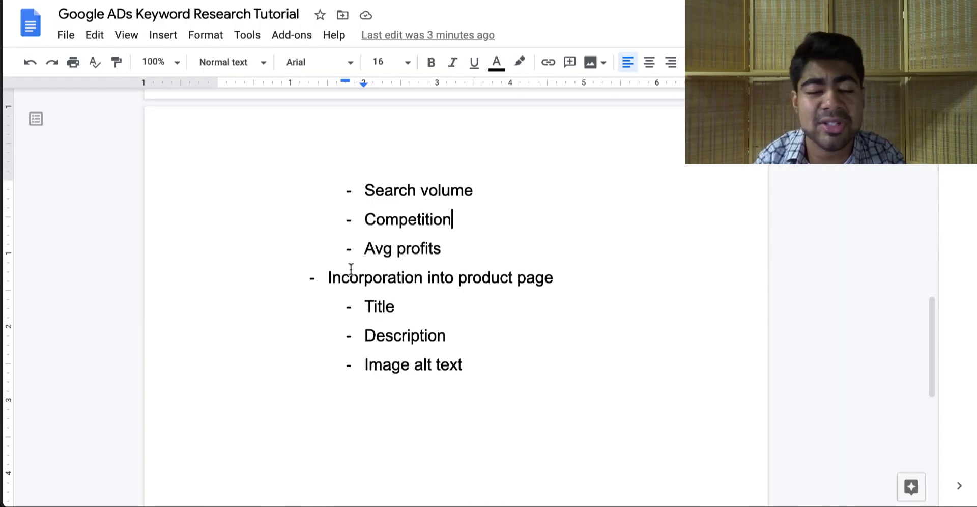
- Switch to the Google Docs notes and go back to the "Step by step" section to review the keyword research process
scroll(351, 269, up, 10)
scroll(352, 268, up, 6)
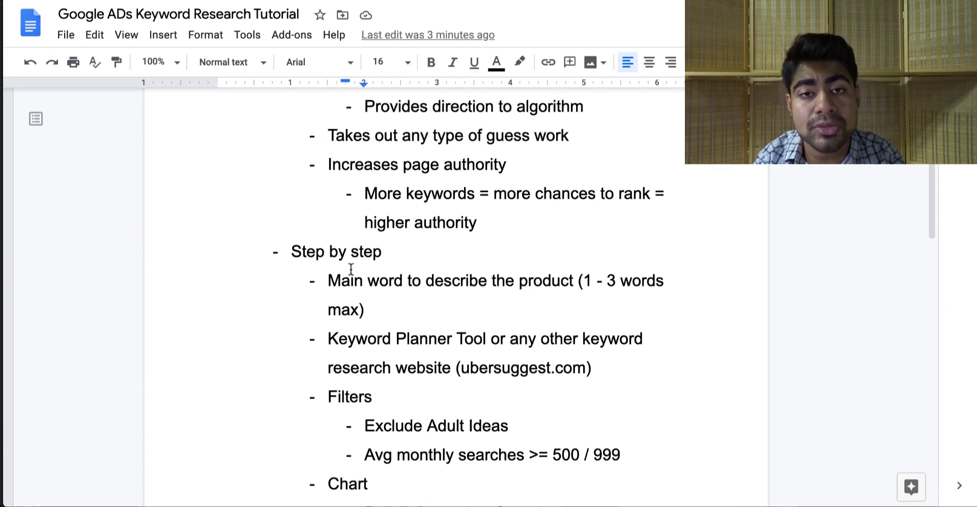